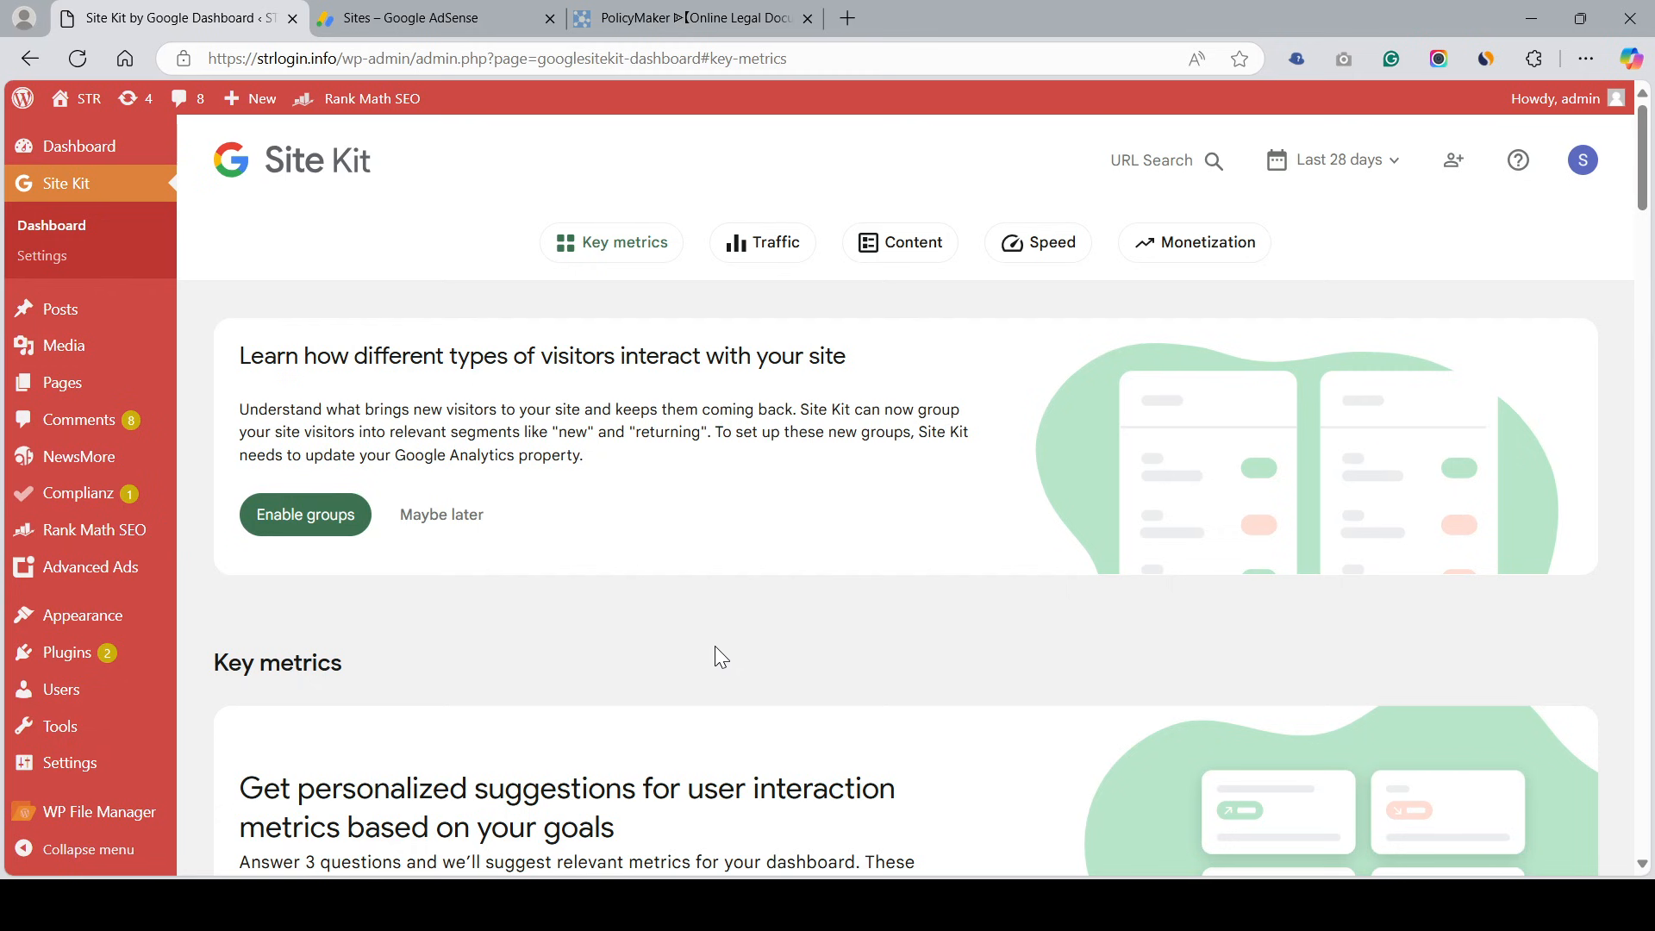
{"action": "scroll", "coordinate": [712, 648], "scroll_direction": "down", "scroll_amount": 6}
{"action": "scroll", "coordinate": [712, 648], "scroll_direction": "up", "scroll_amount": 6}
{"action": "scroll", "coordinate": [747, 672], "scroll_direction": "down", "scroll_amount": 6}
{"action": "scroll", "coordinate": [775, 711], "scroll_direction": "up", "scroll_amount": 6}
{"action": "scroll", "coordinate": [546, 721], "scroll_direction": "down", "scroll_amount": 3}
{"action": "scroll", "coordinate": [546, 723], "scroll_direction": "up", "scroll_amount": 3}
{"action": "scroll", "coordinate": [594, 602], "scroll_direction": "down", "scroll_amount": 3}
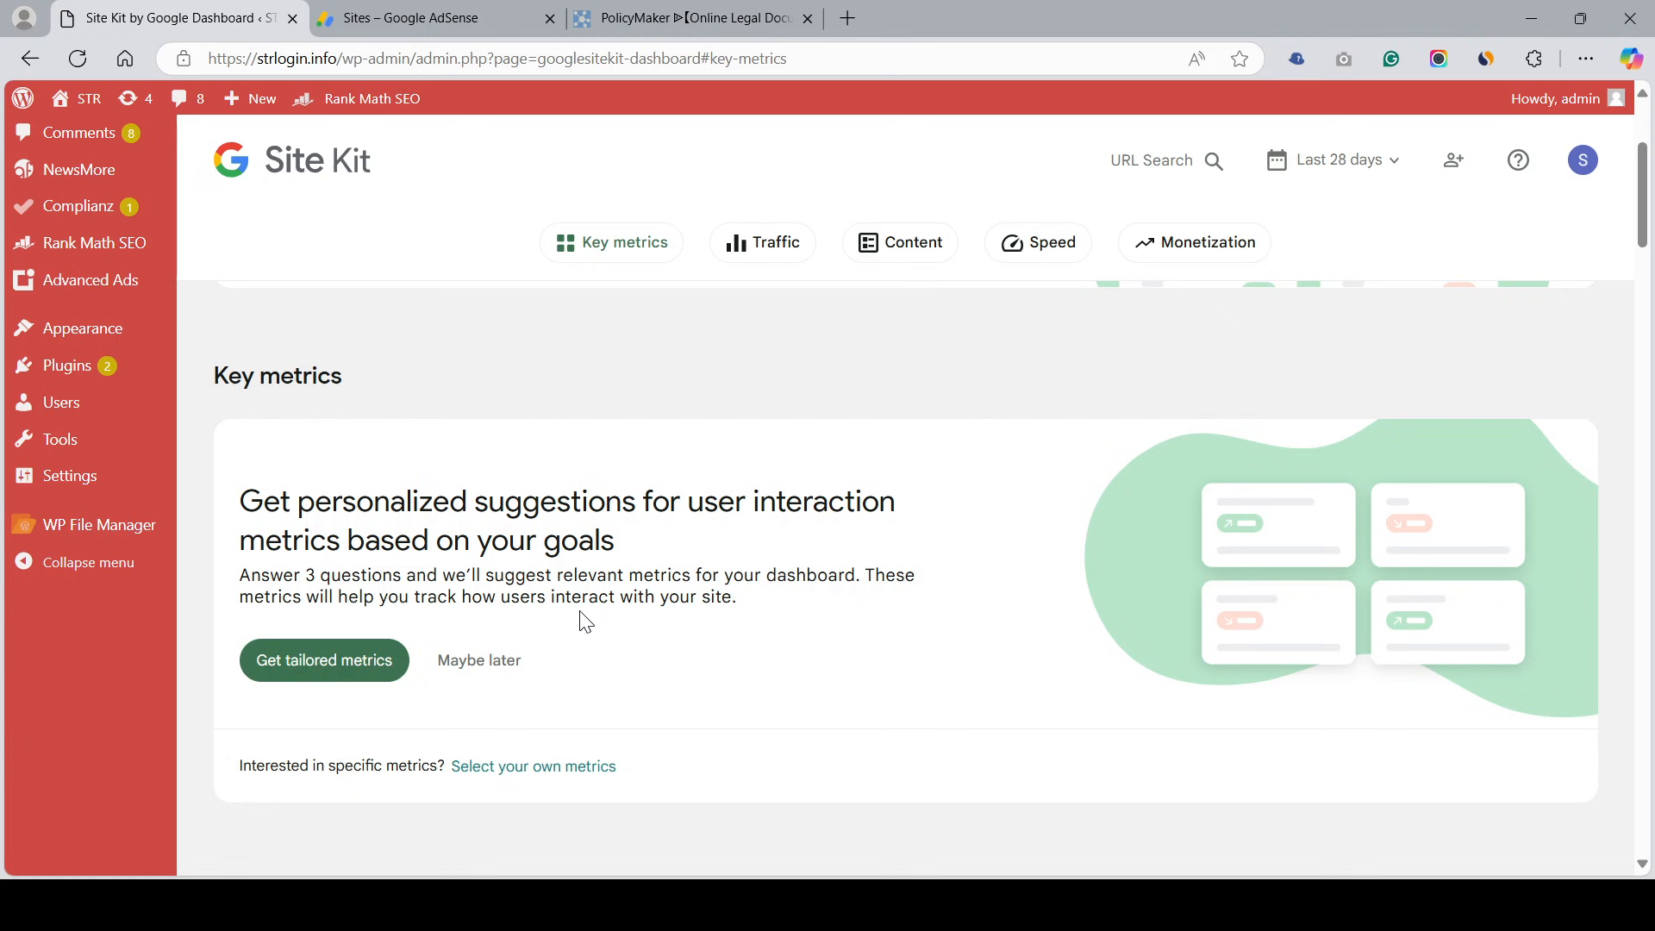
{"action": "scroll", "coordinate": [576, 617], "scroll_direction": "down", "scroll_amount": 5}
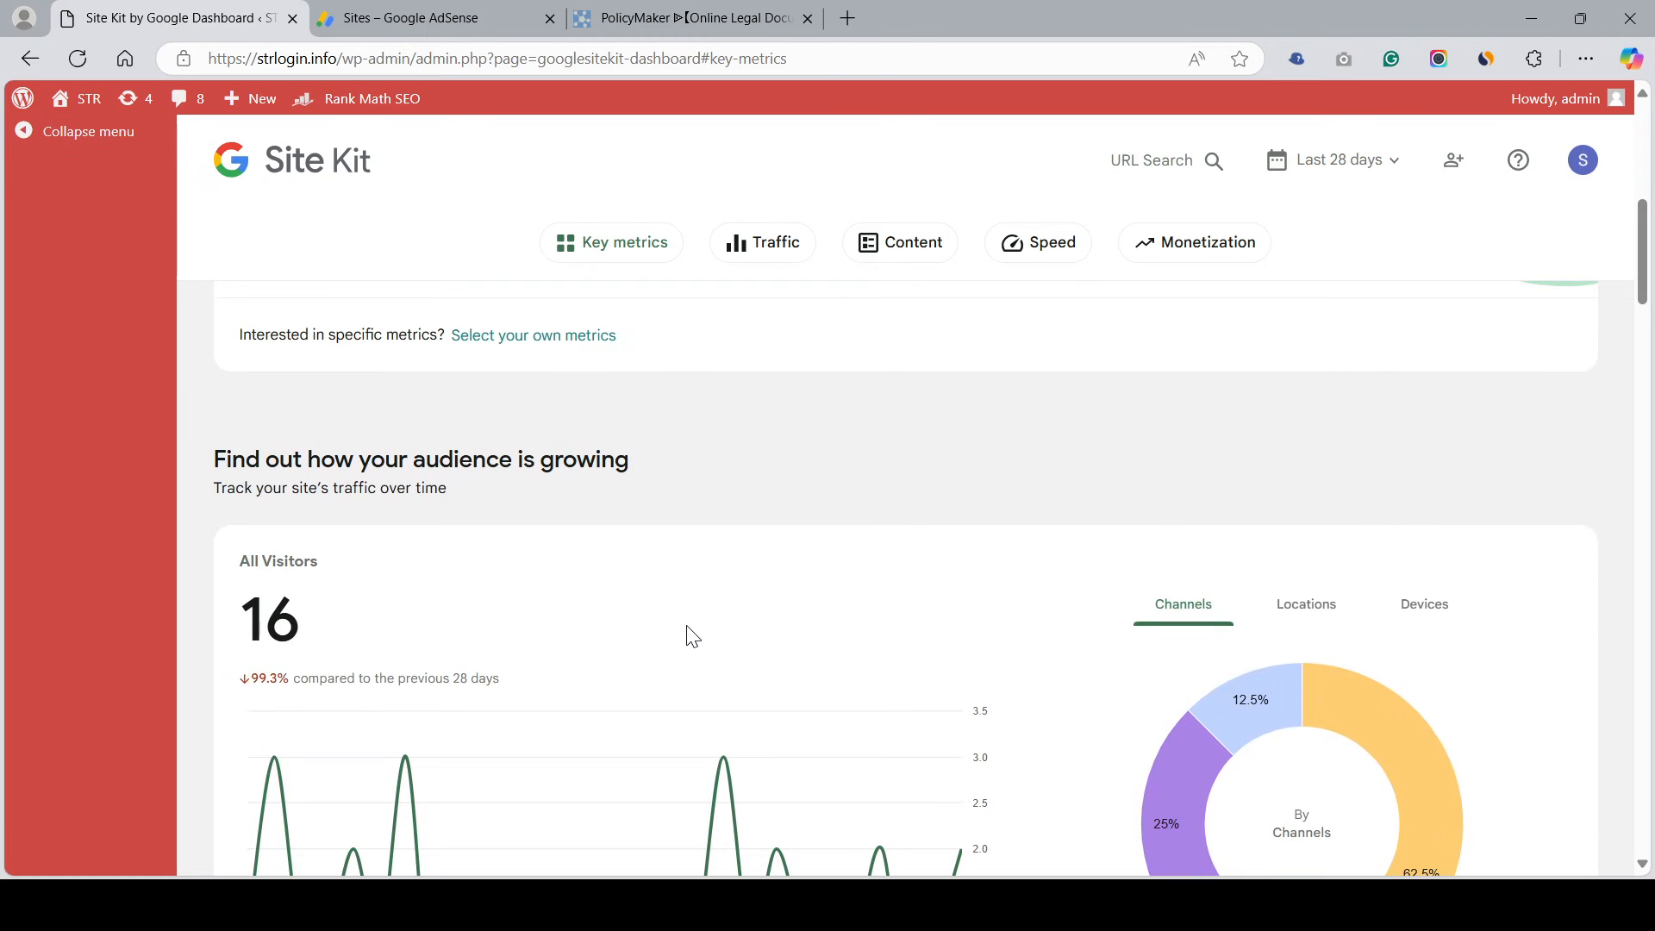
{"action": "scroll", "coordinate": [690, 646], "scroll_direction": "up", "scroll_amount": 5}
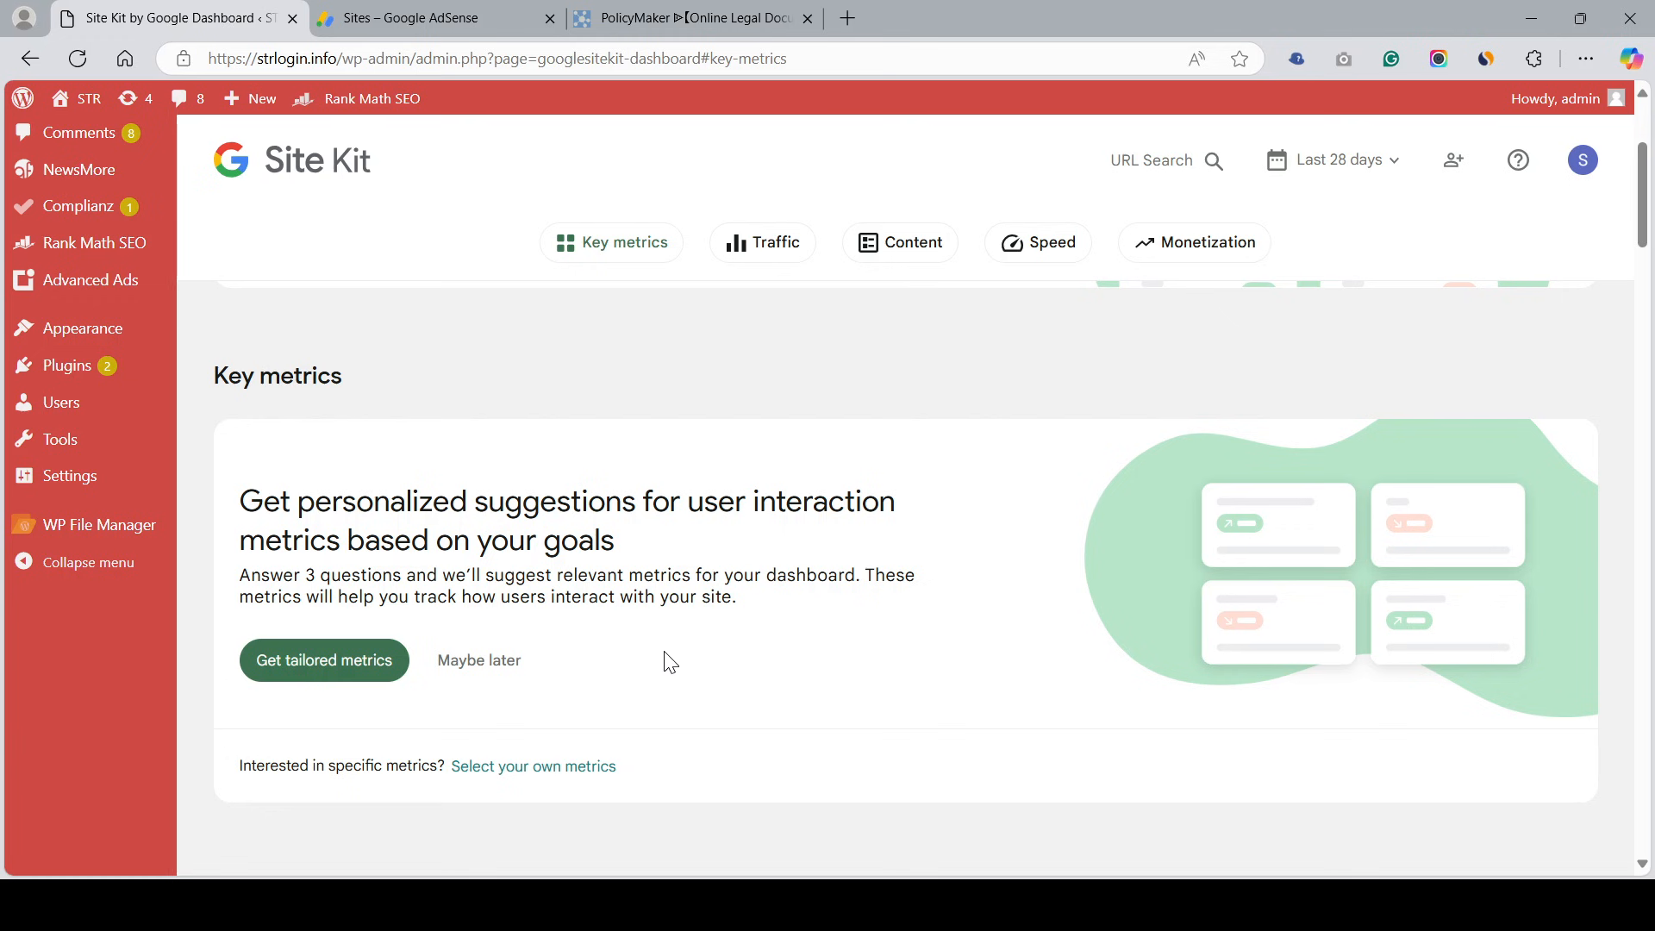
{"action": "scroll", "coordinate": [671, 663], "scroll_direction": "down", "scroll_amount": 3}
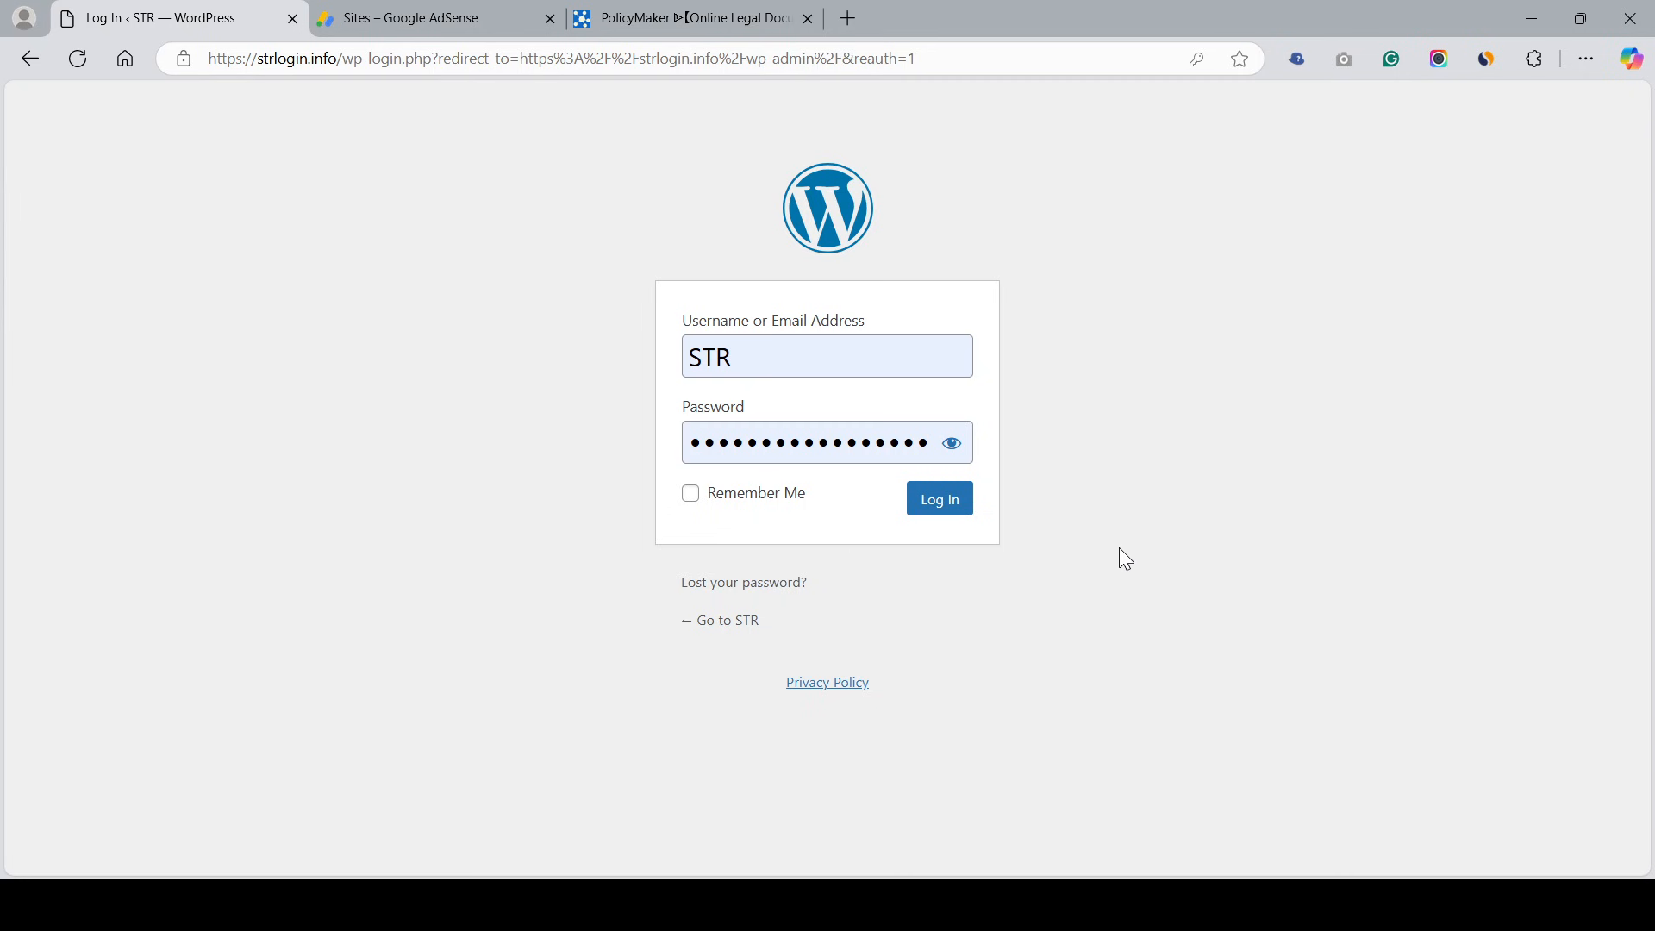
Log in to the WordPress admin with the prefilled credentials and open the page for adding new plugins.
{"action": "left_click", "coordinate": [944, 505]}
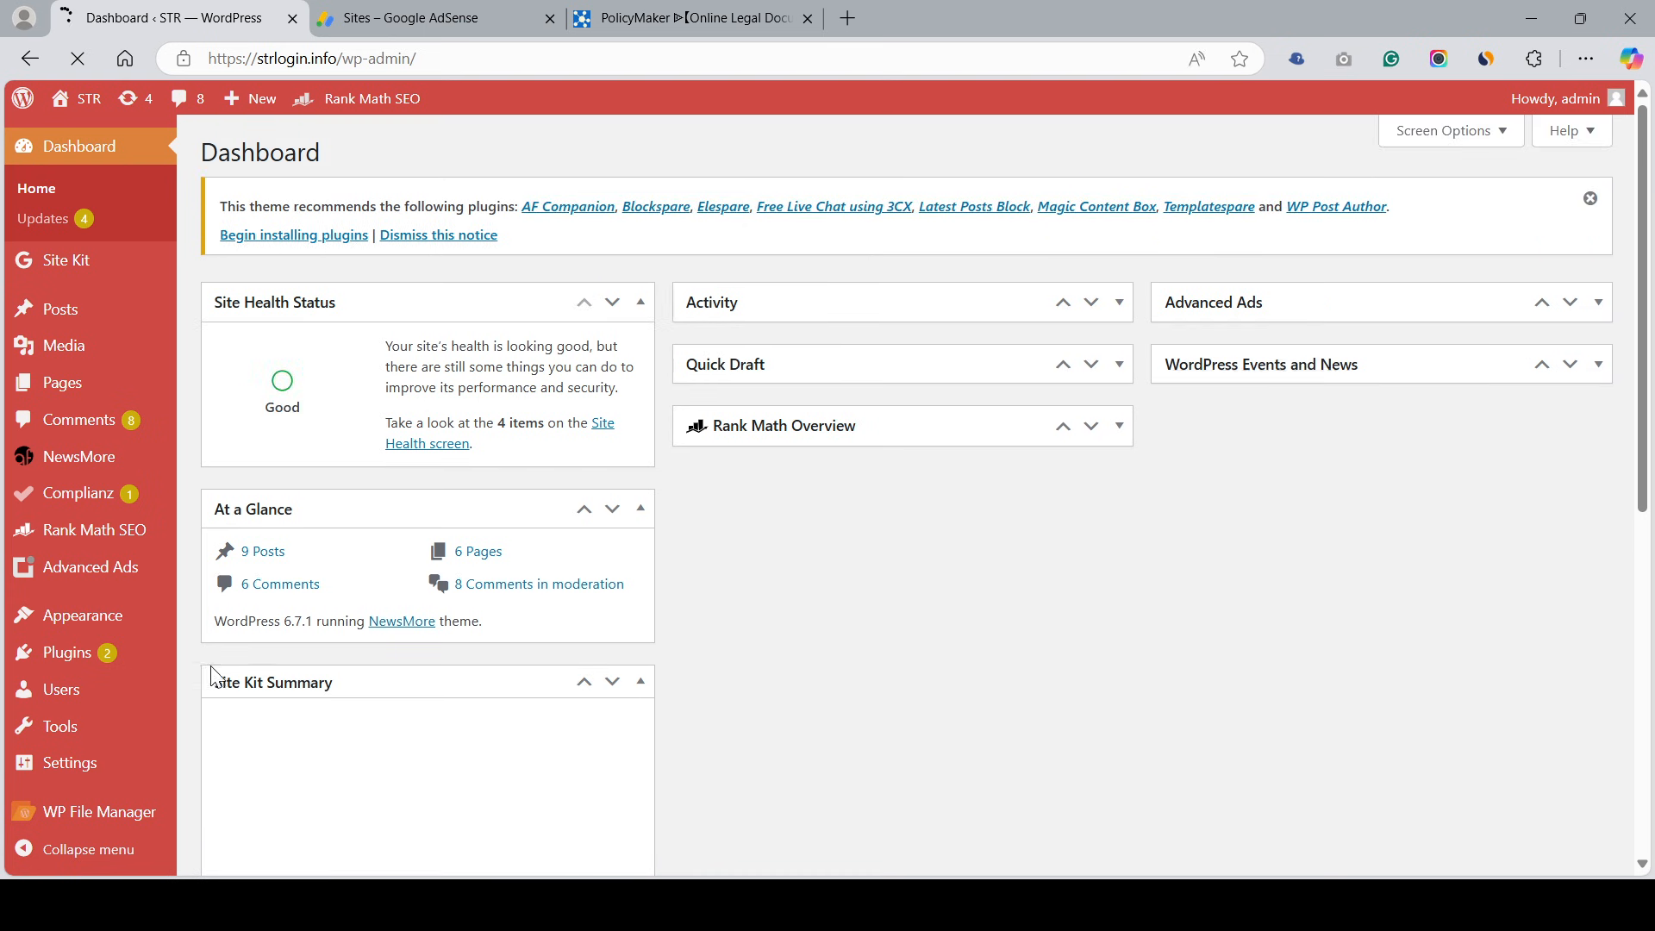
{"action": "mouse_move", "coordinate": [67, 658]}
{"action": "left_click", "coordinate": [226, 688]}
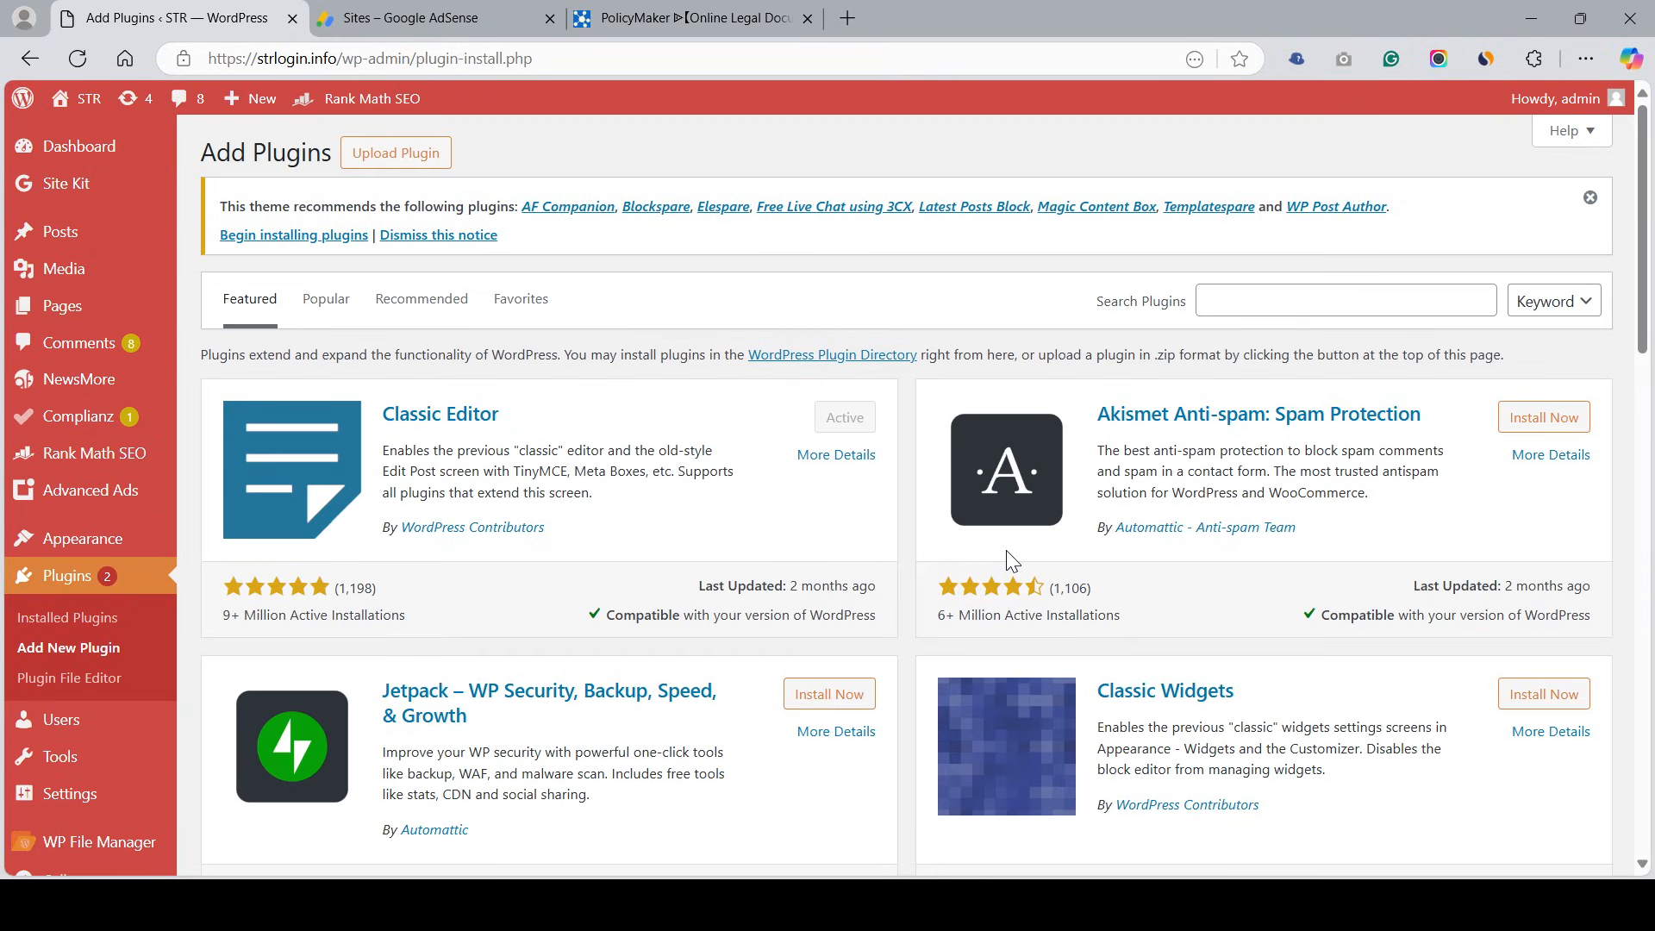
Search the plugin directory for "sitekit by google" and look through the results for Google's plugin.
{"action": "left_click", "coordinate": [1257, 294]}
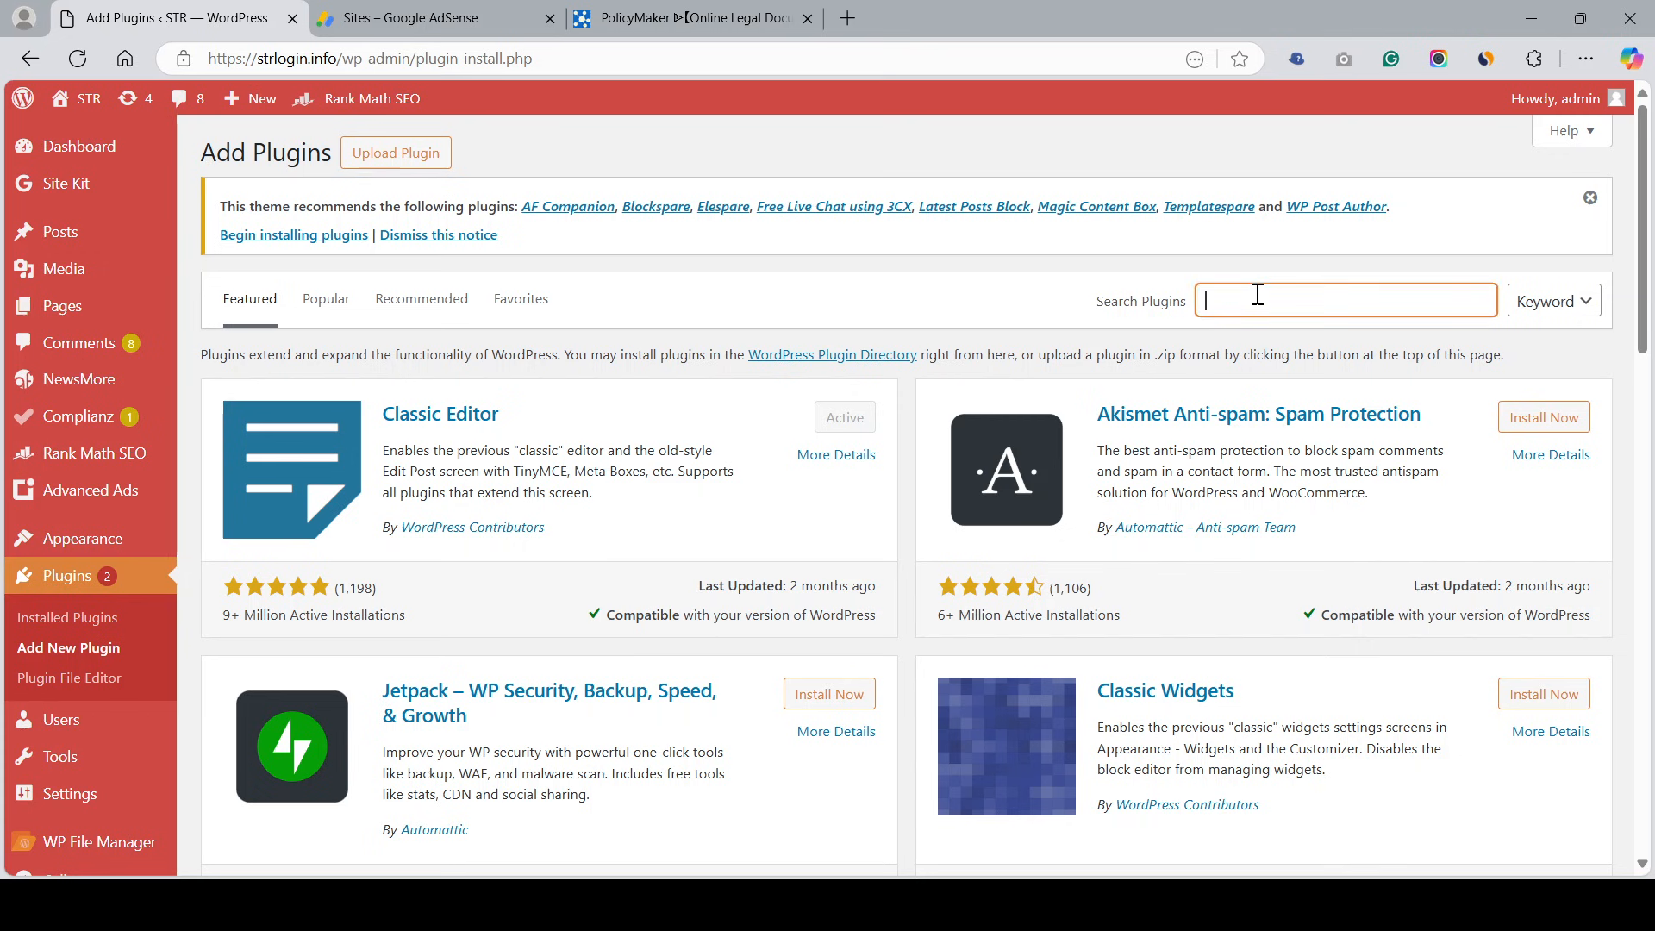
{"action": "type", "text": "sitekit by google"}
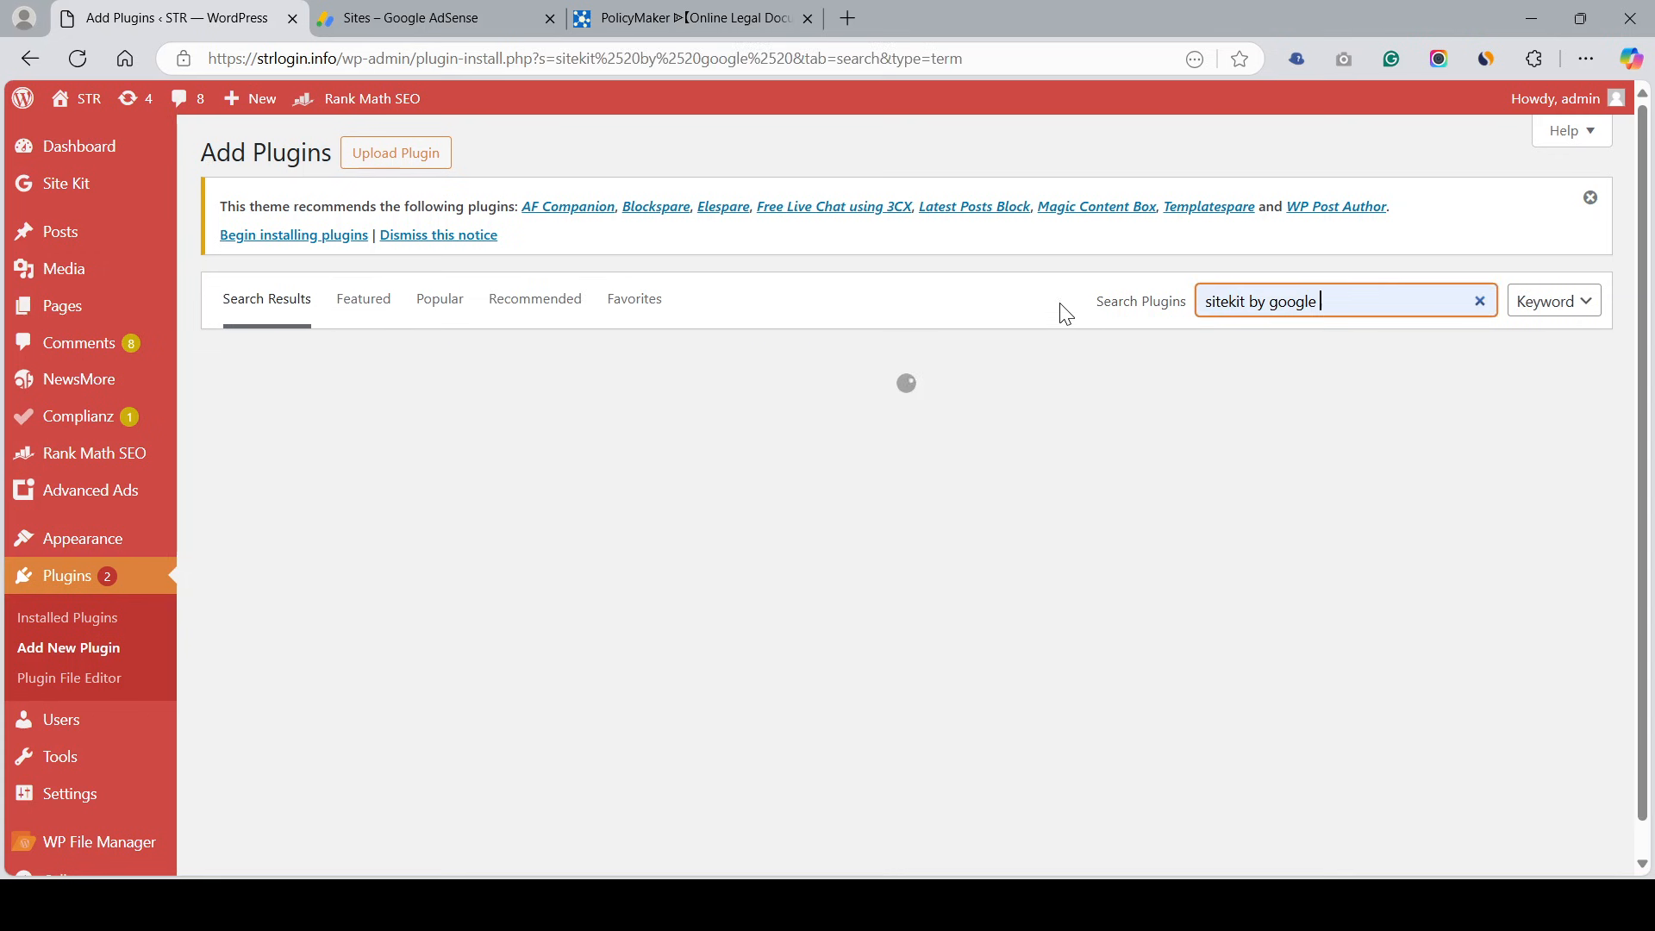
{"action": "left_click", "coordinate": [1050, 311]}
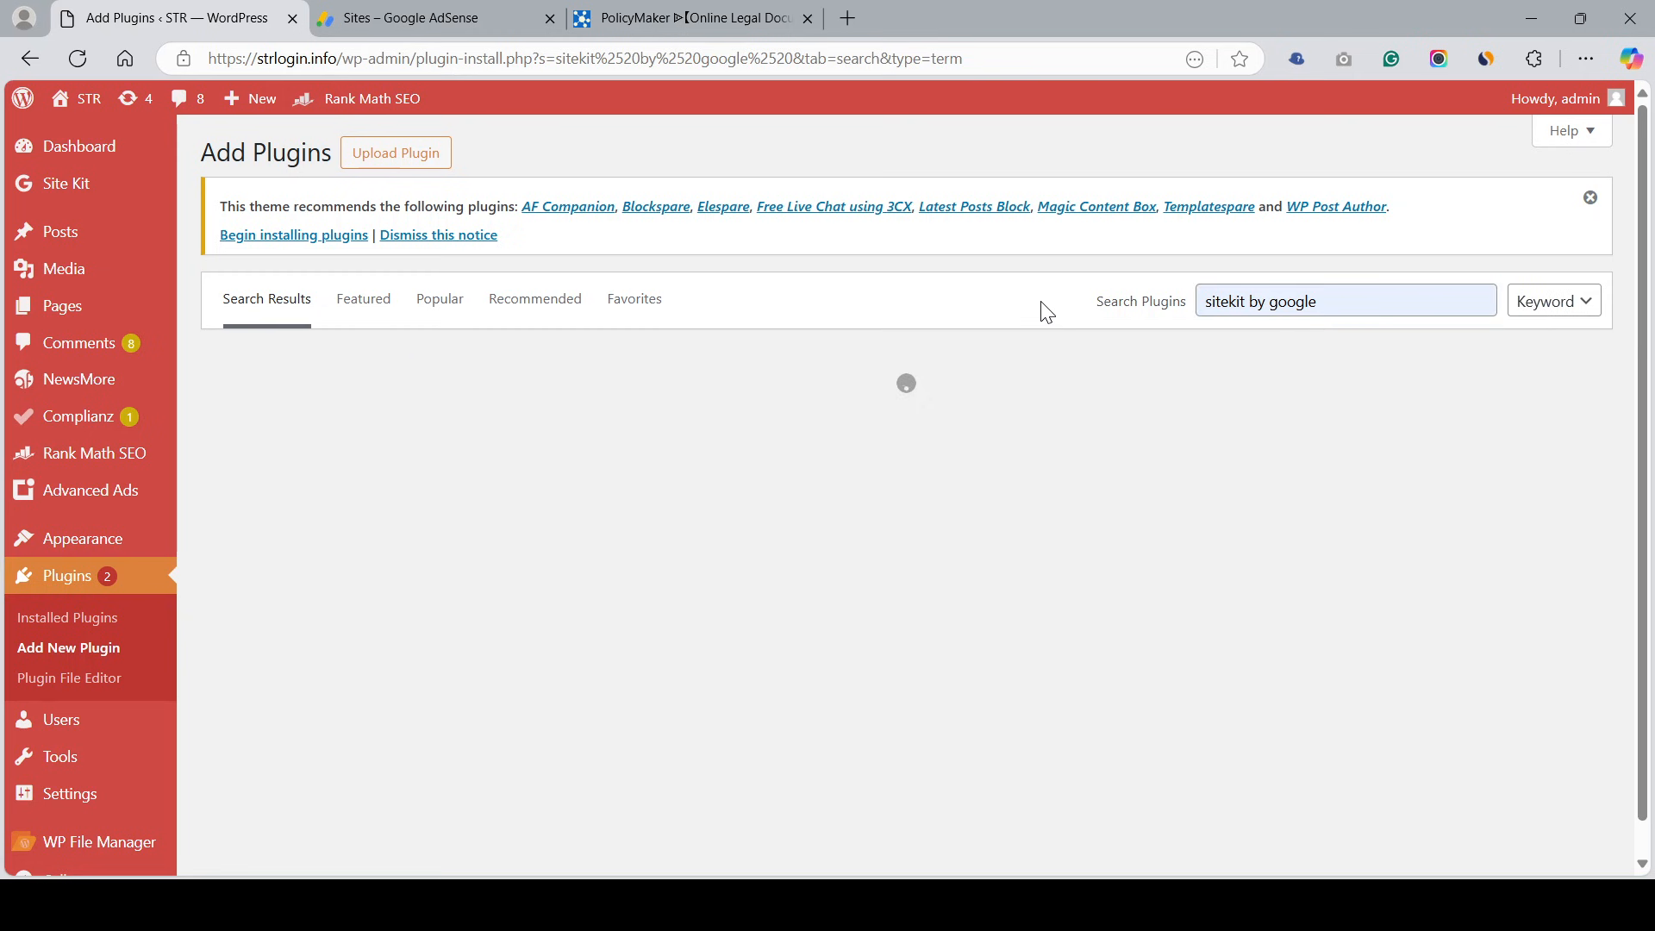
{"action": "scroll", "coordinate": [992, 517], "scroll_direction": "down", "scroll_amount": 8}
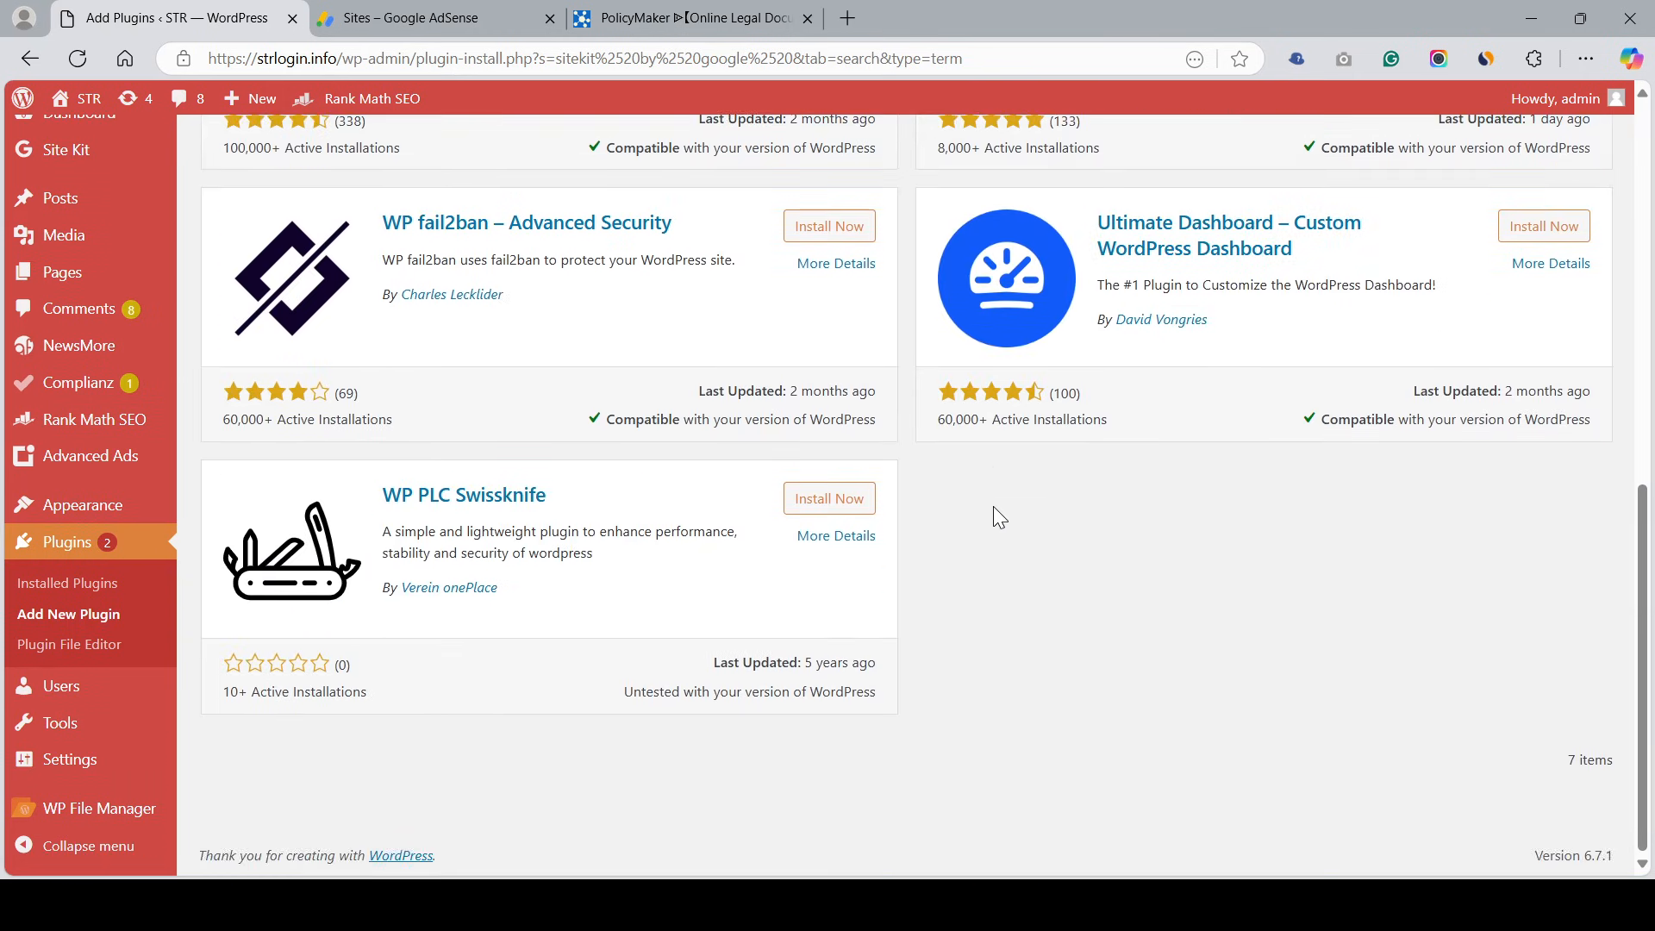
{"action": "scroll", "coordinate": [996, 517], "scroll_direction": "up", "scroll_amount": 10}
Replace the plugin search term with "google adsense" to find the Site Kit by Google plugin.
{"action": "left_click", "coordinate": [1336, 293]}
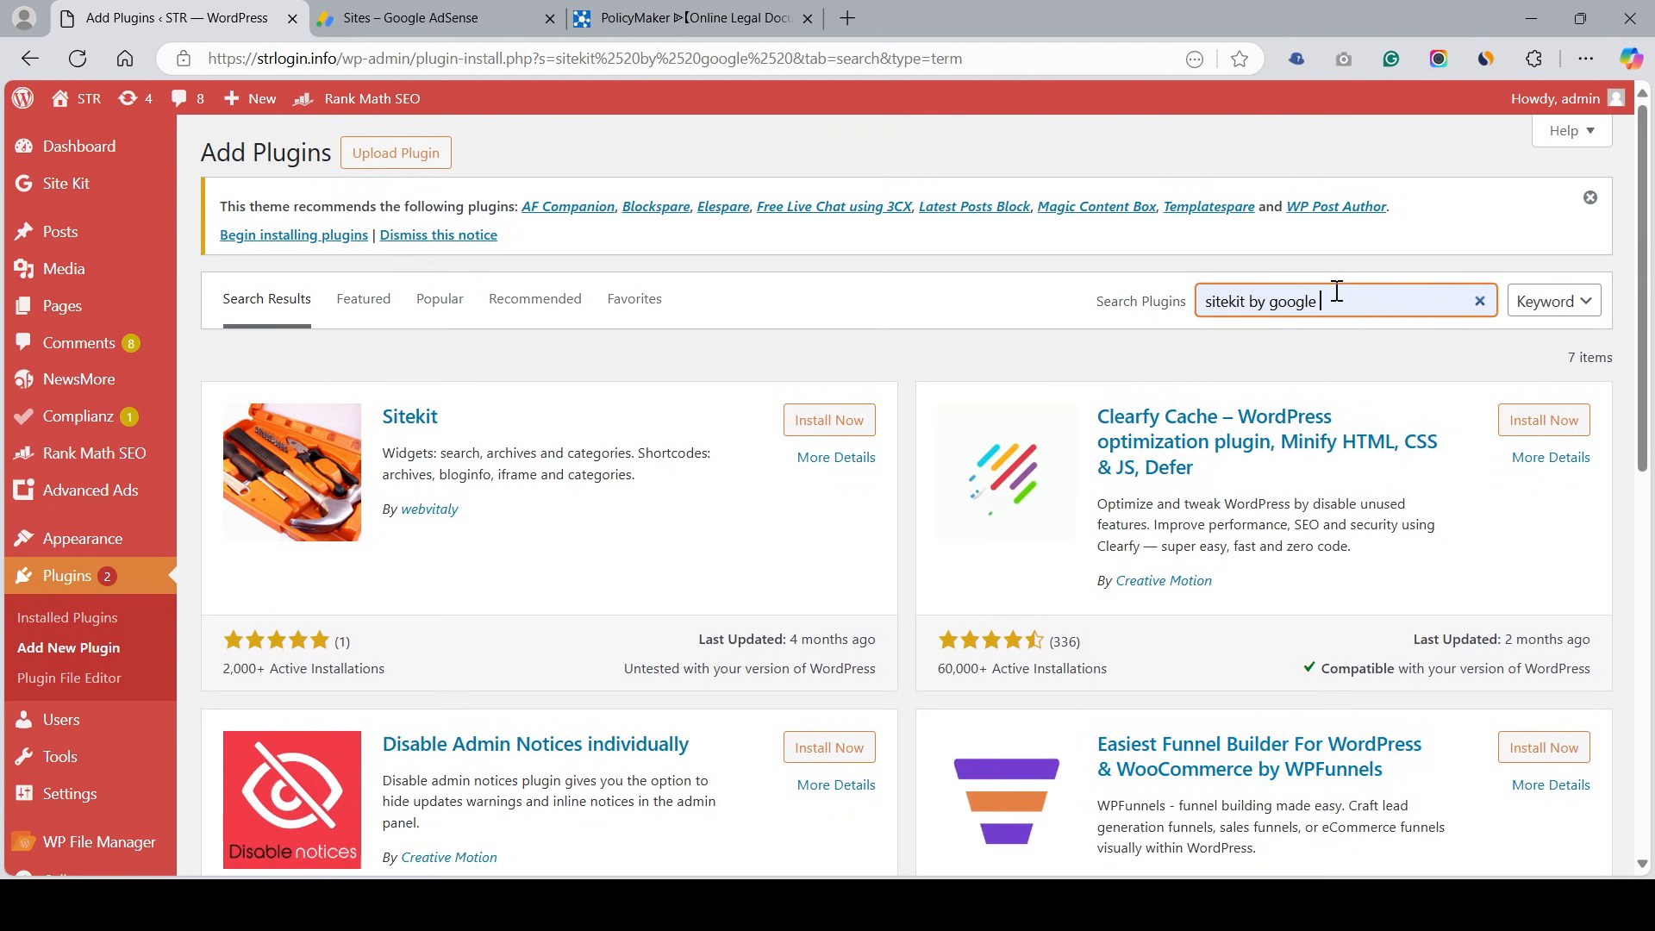
{"action": "key", "text": "ctrl+a"}
{"action": "type", "text": "google adsnese"}
{"action": "key", "text": "BackSpace"}
{"action": "key", "text": "BackSpace"}
{"action": "key", "text": "BackSpace"}
{"action": "key", "text": "BackSpace"}
{"action": "type", "text": "ense"}
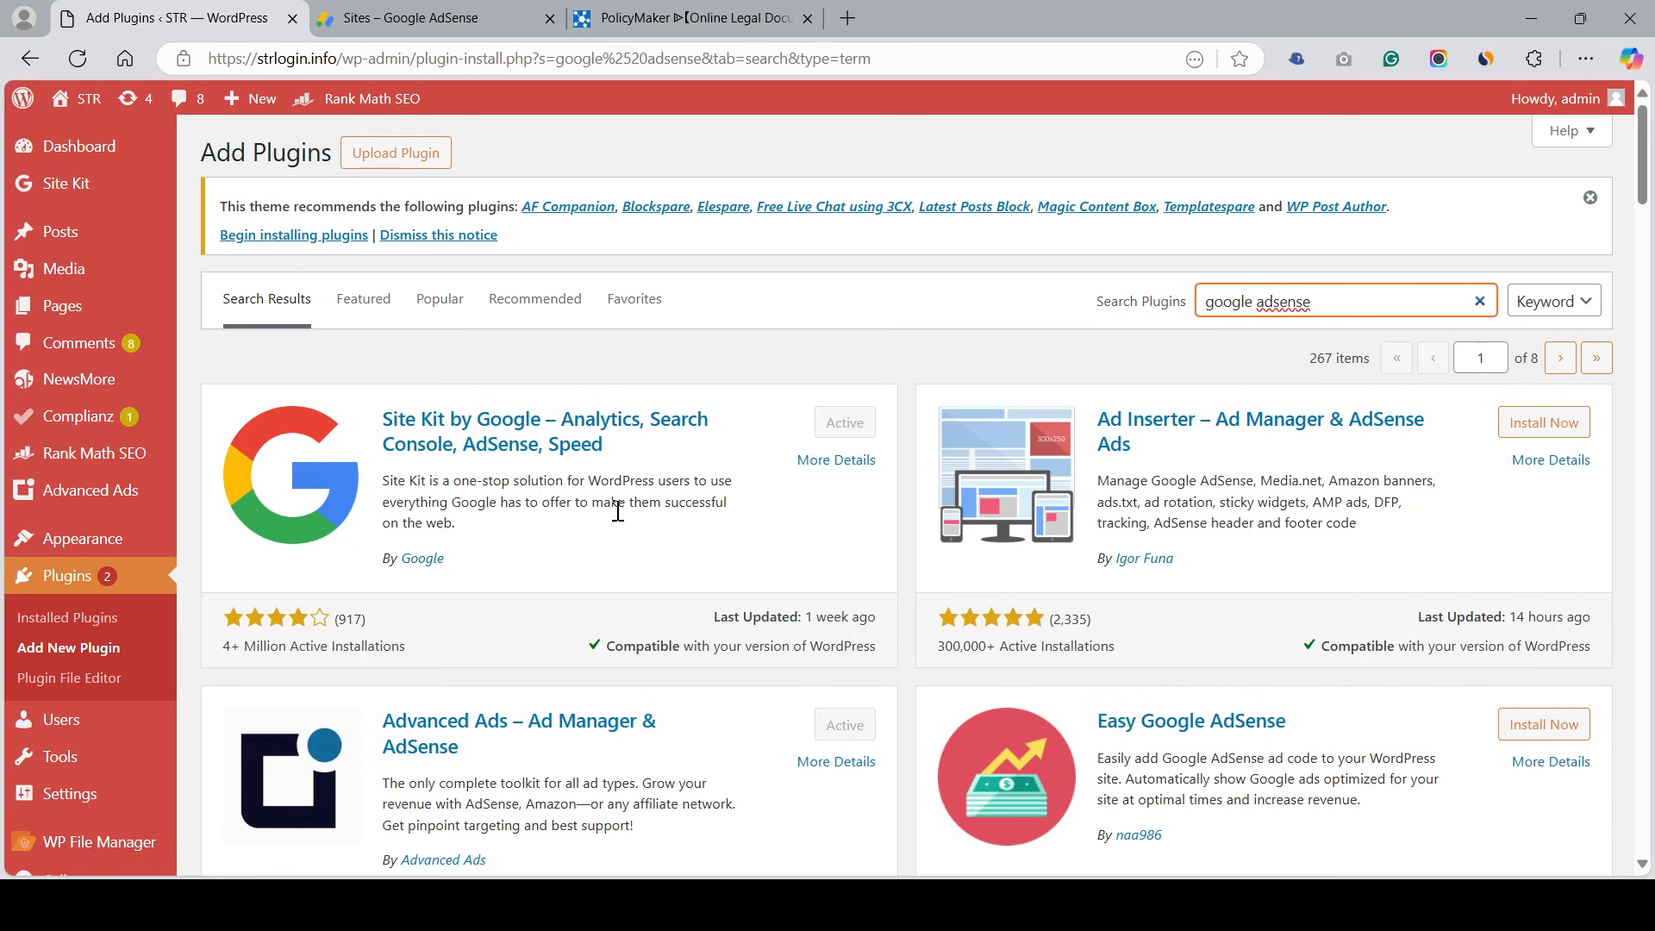
Open the Site Kit settings and compare the already connected services with the additional services available to connect.
{"action": "mouse_move", "coordinate": [69, 184]}
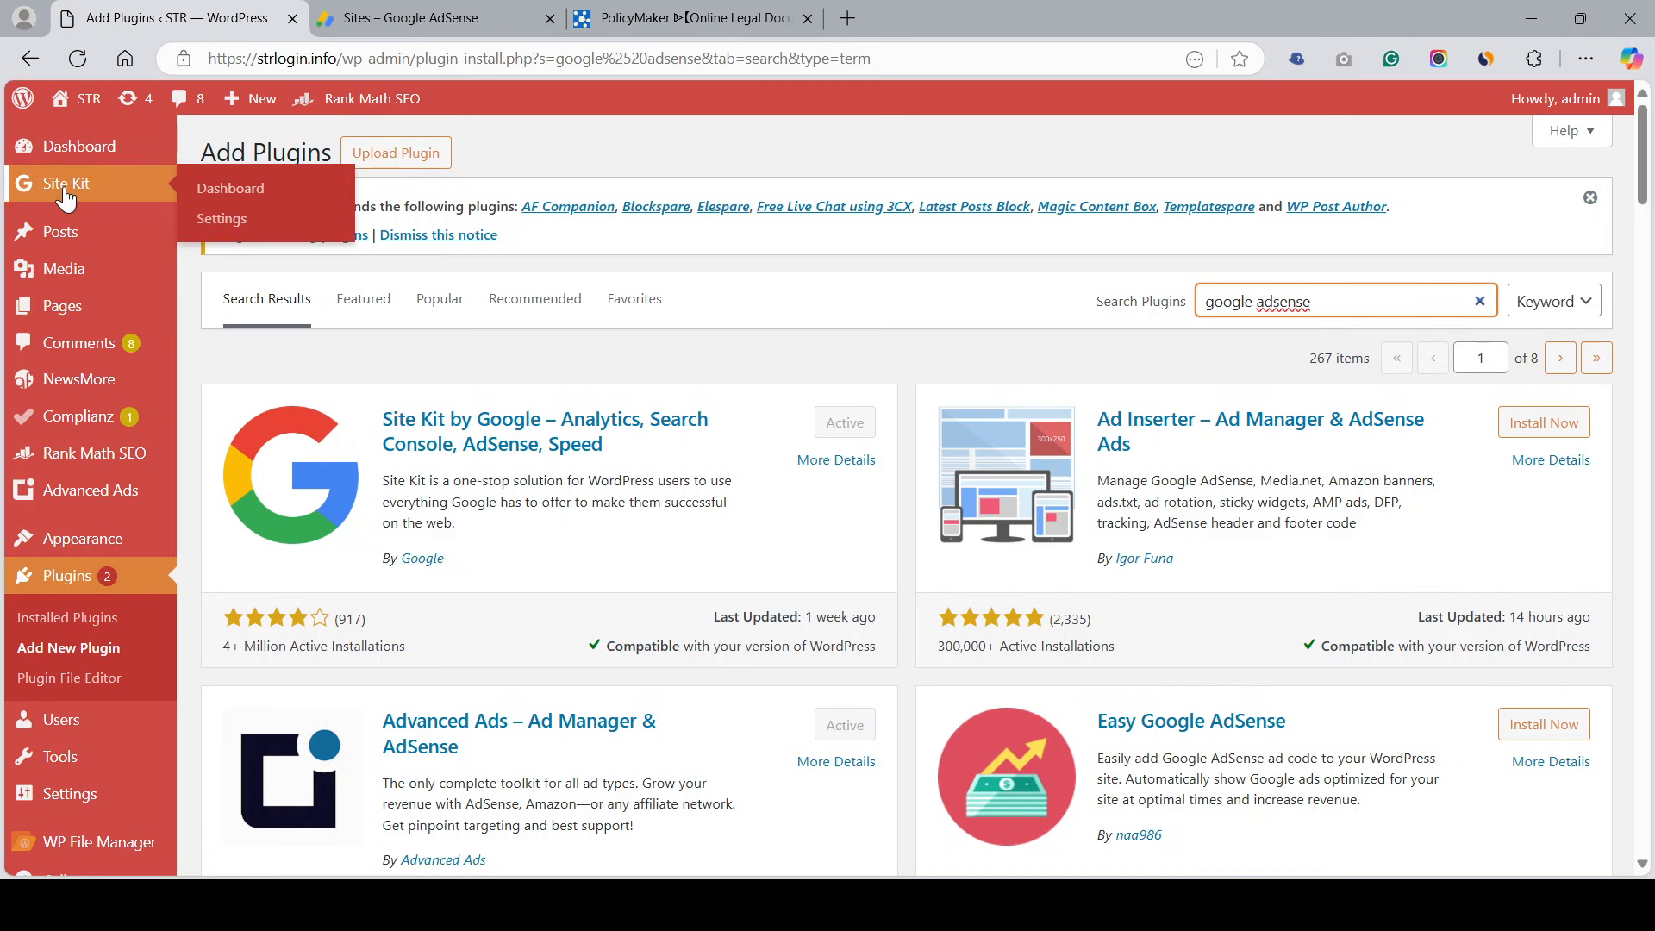
{"action": "left_click", "coordinate": [217, 231]}
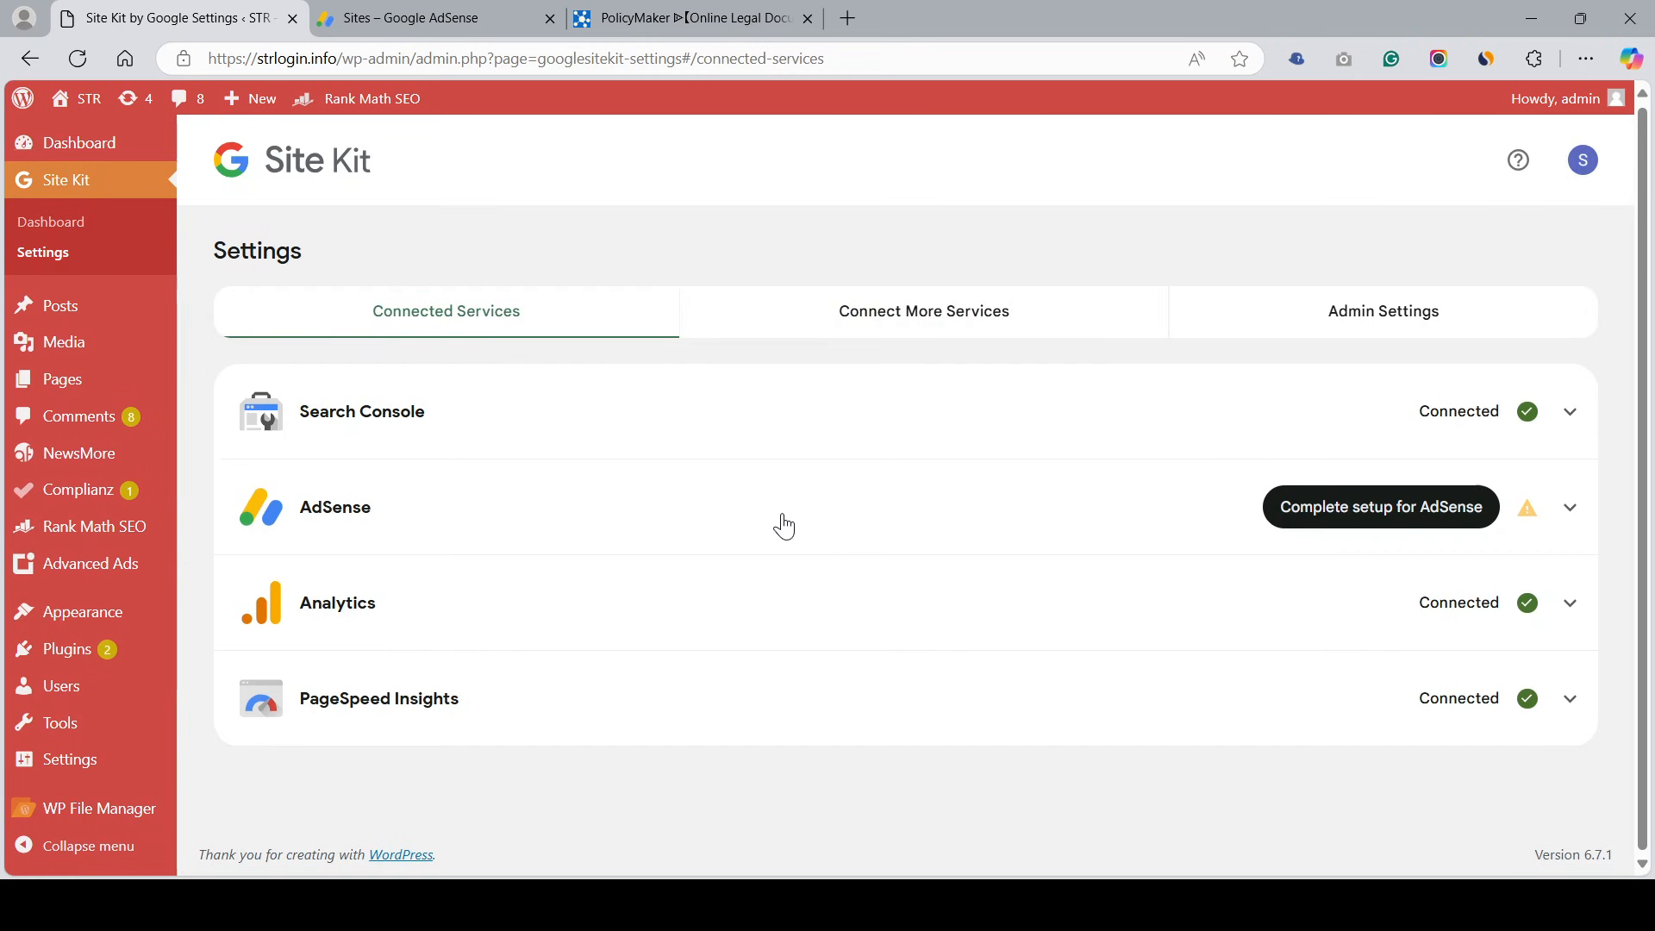
{"action": "left_click", "coordinate": [883, 316]}
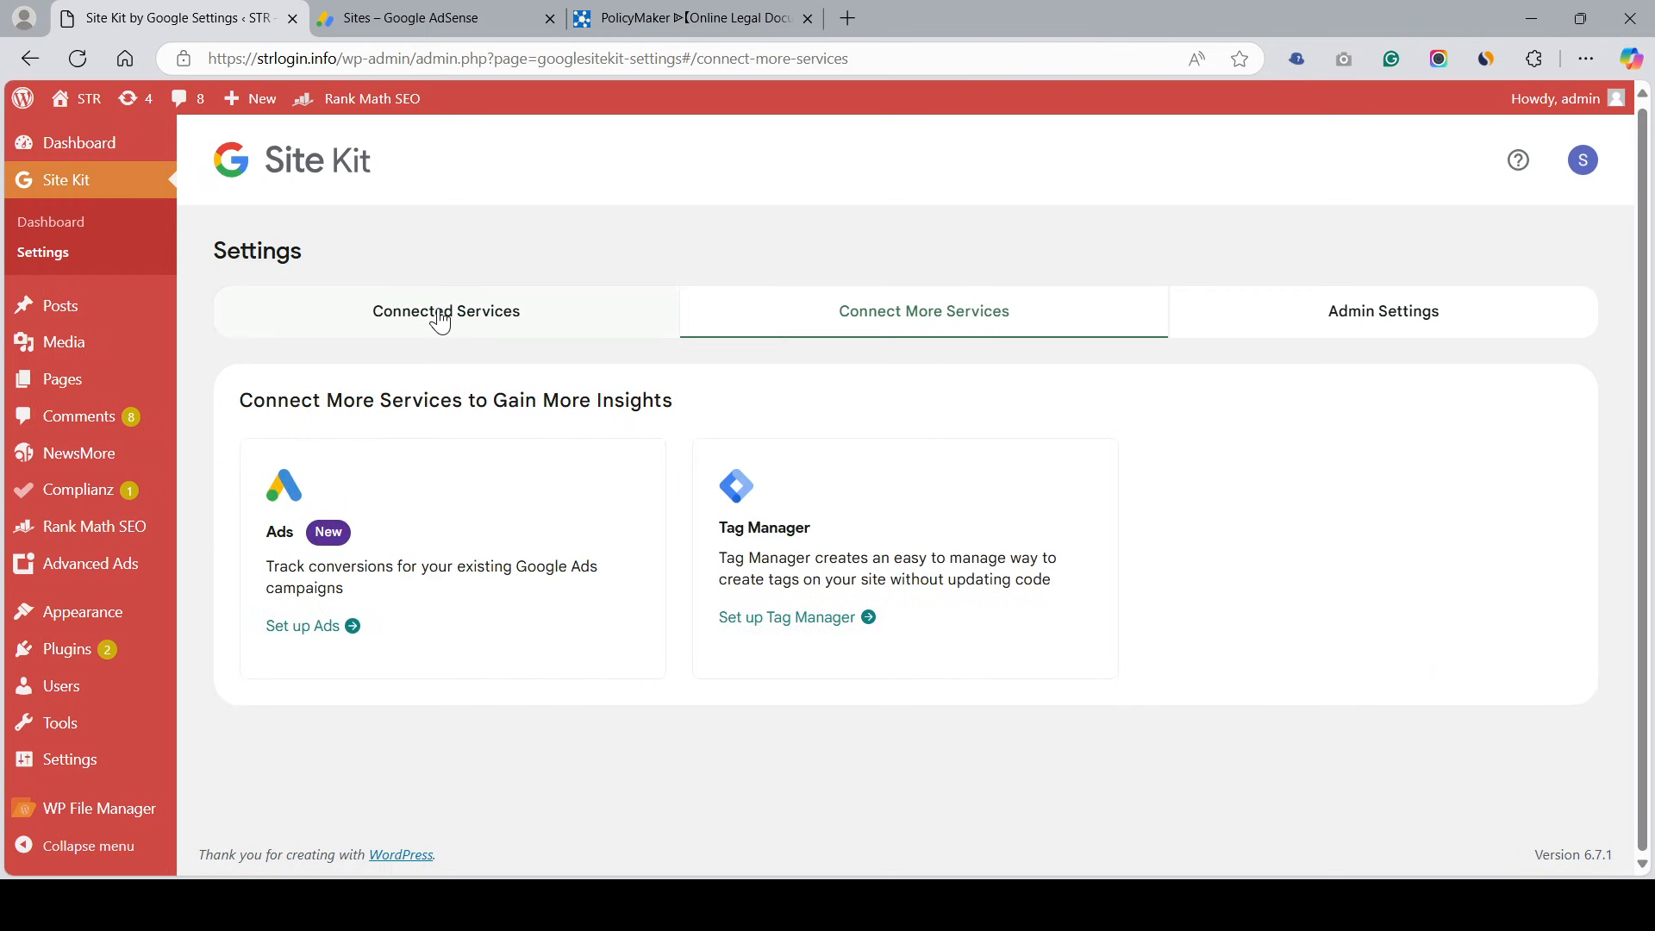
{"action": "left_click", "coordinate": [440, 320]}
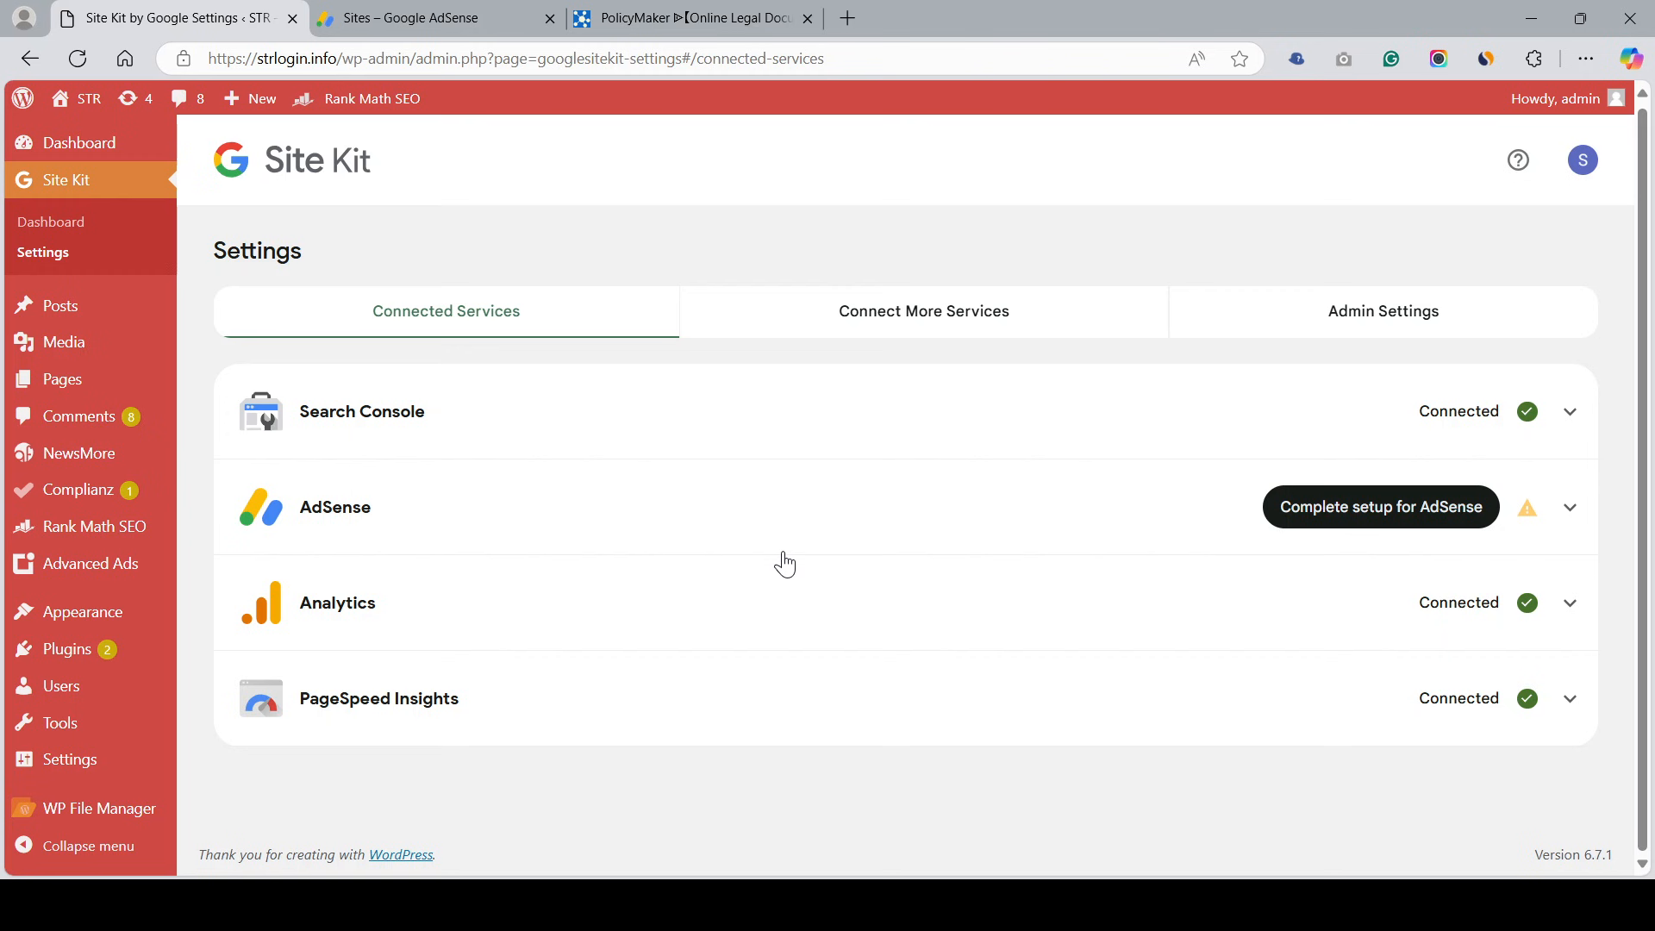
{"action": "left_click", "coordinate": [924, 320]}
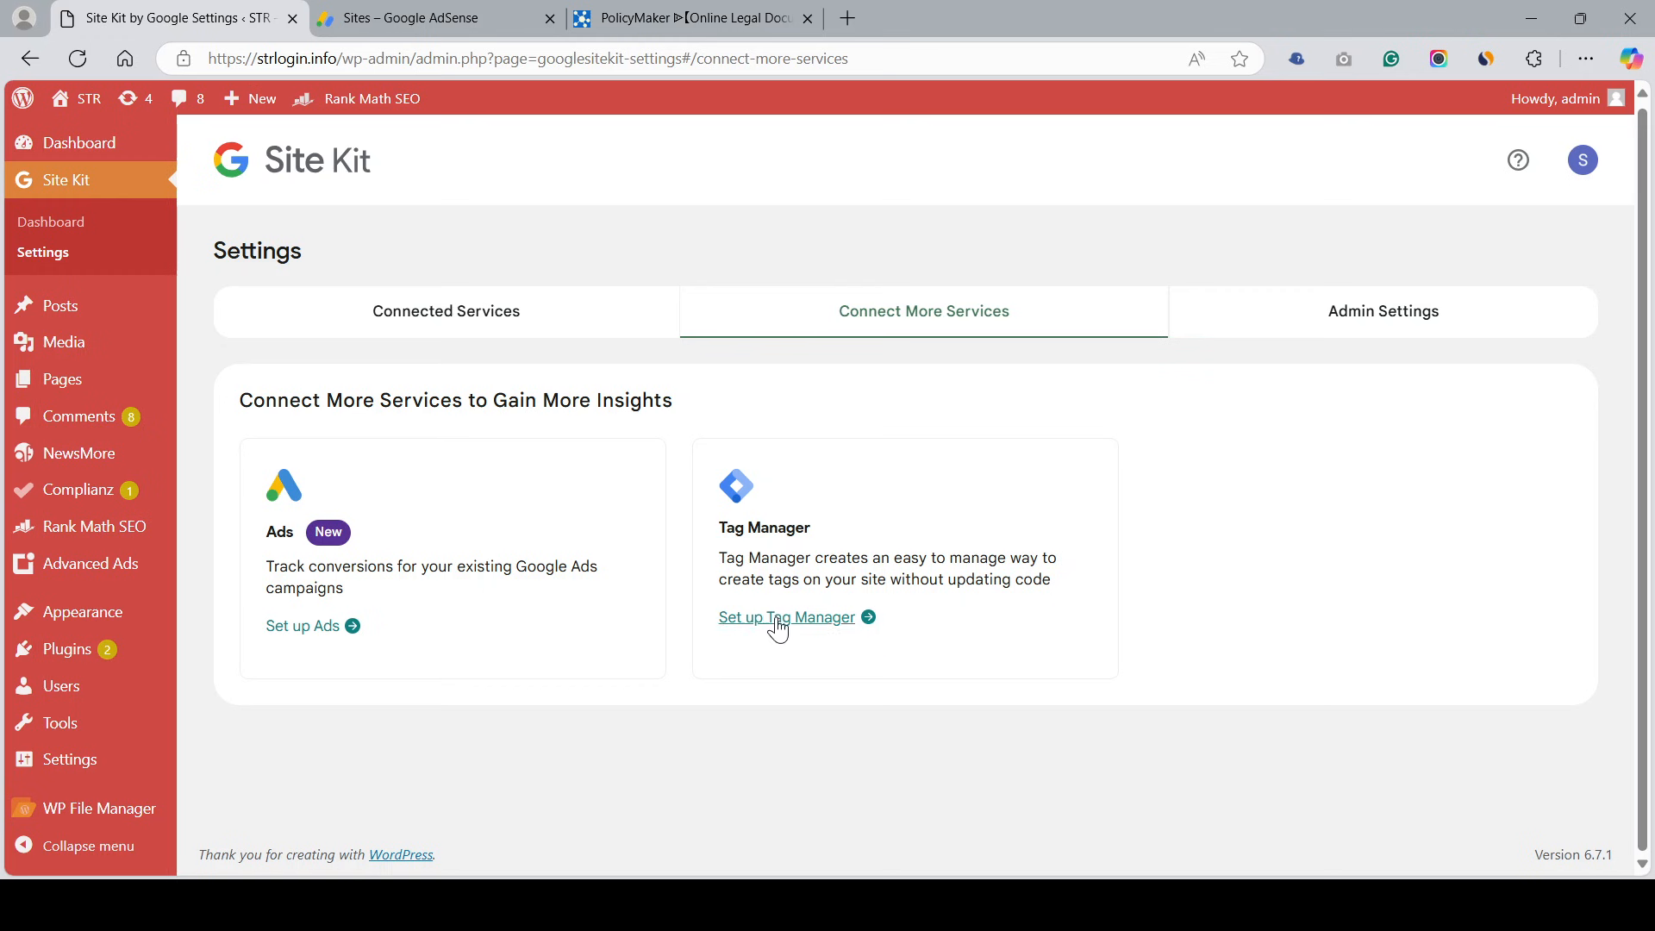
{"action": "left_click", "coordinate": [470, 319]}
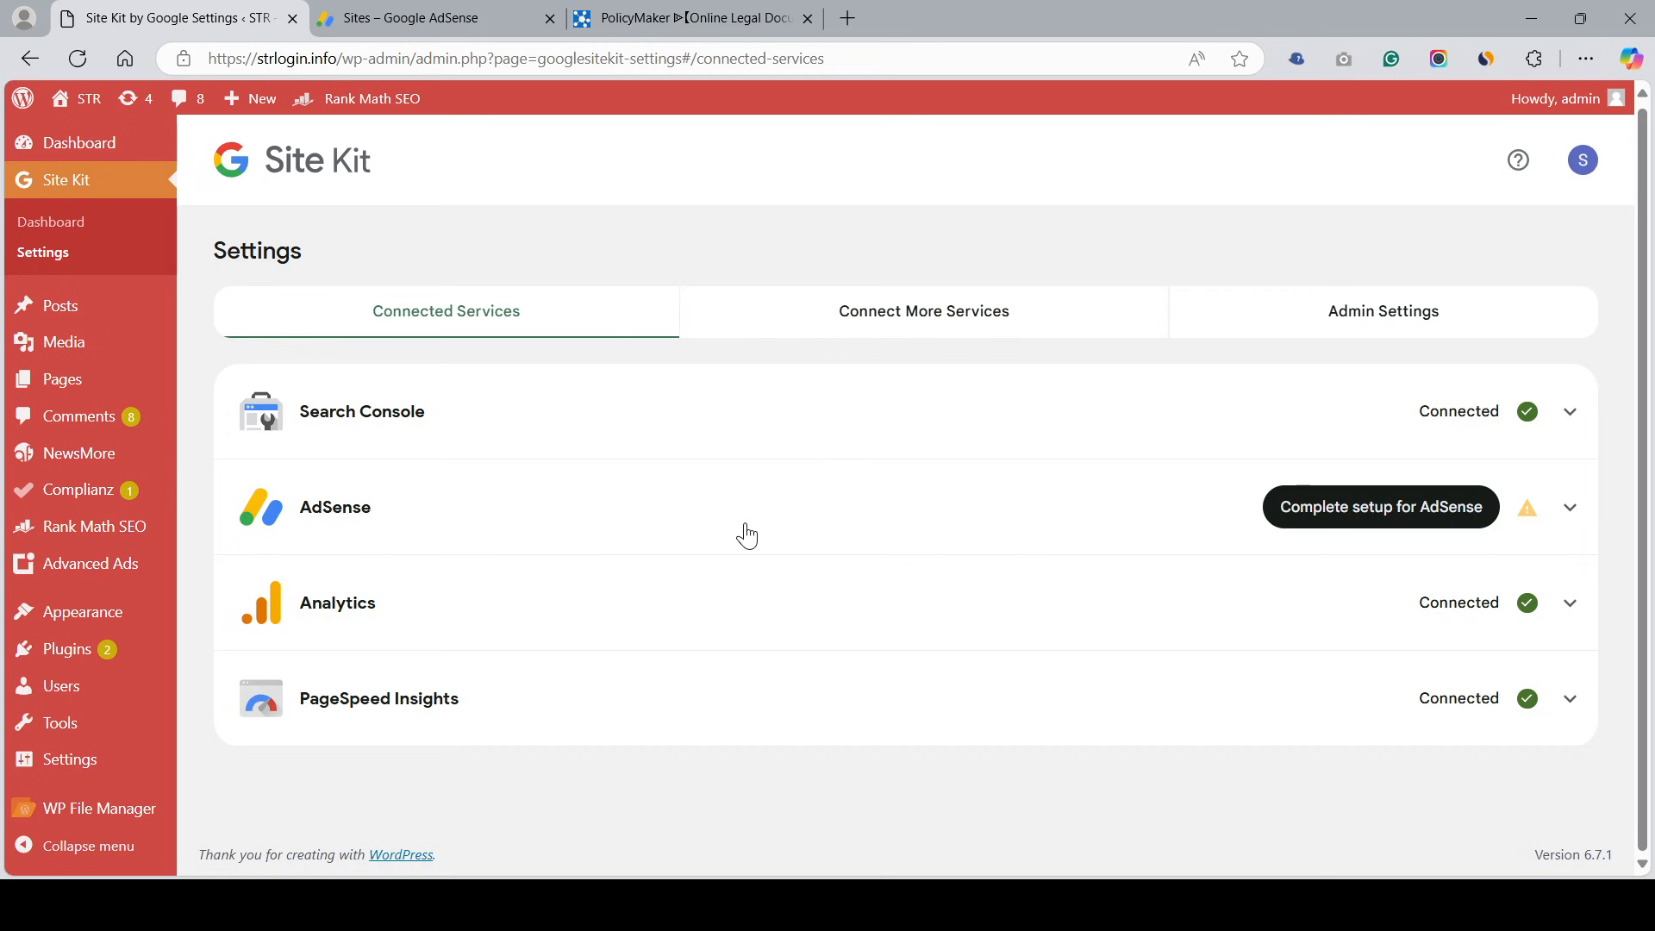
{"action": "left_click", "coordinate": [929, 319]}
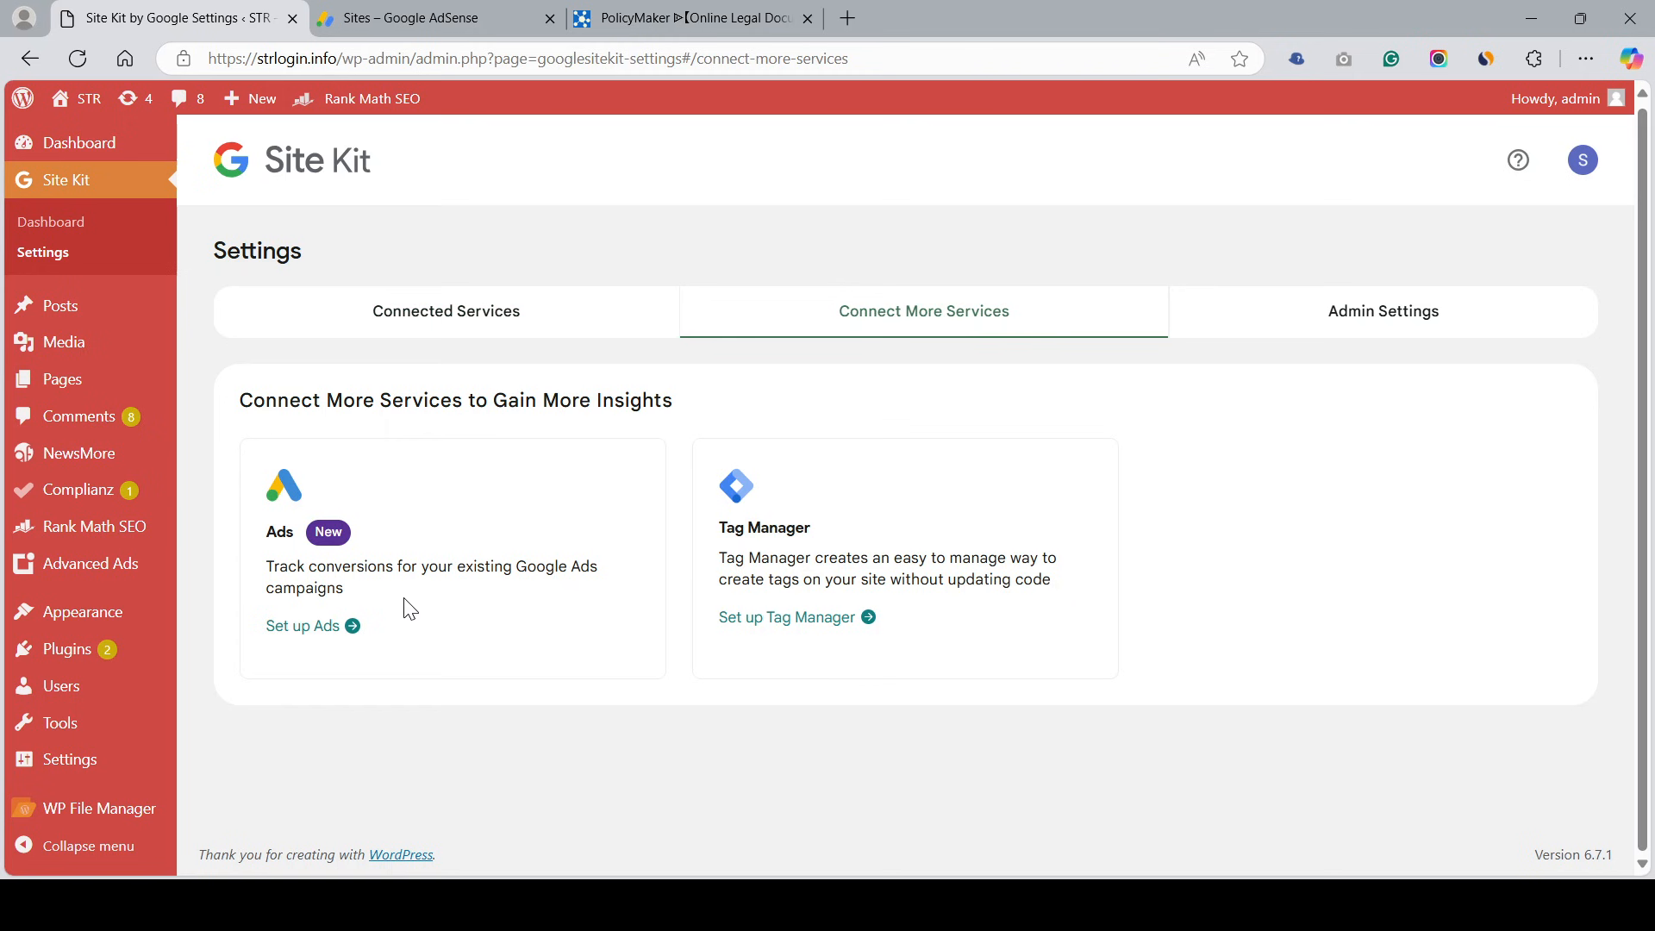
{"action": "left_click", "coordinate": [429, 315]}
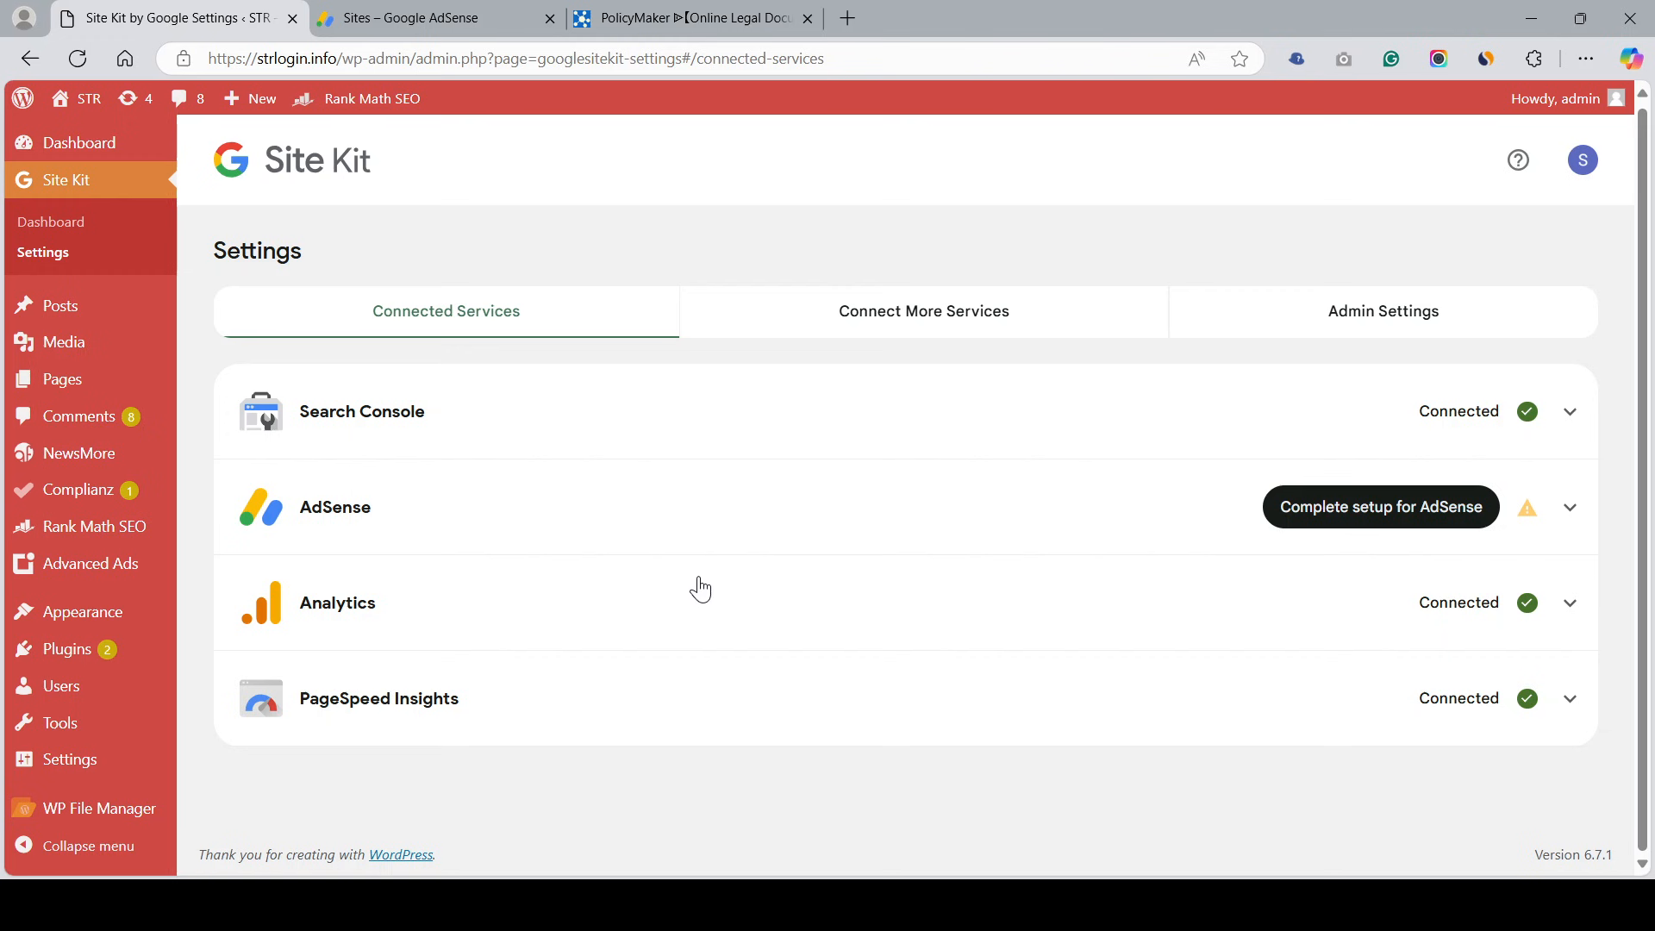
{"action": "left_click", "coordinate": [966, 321]}
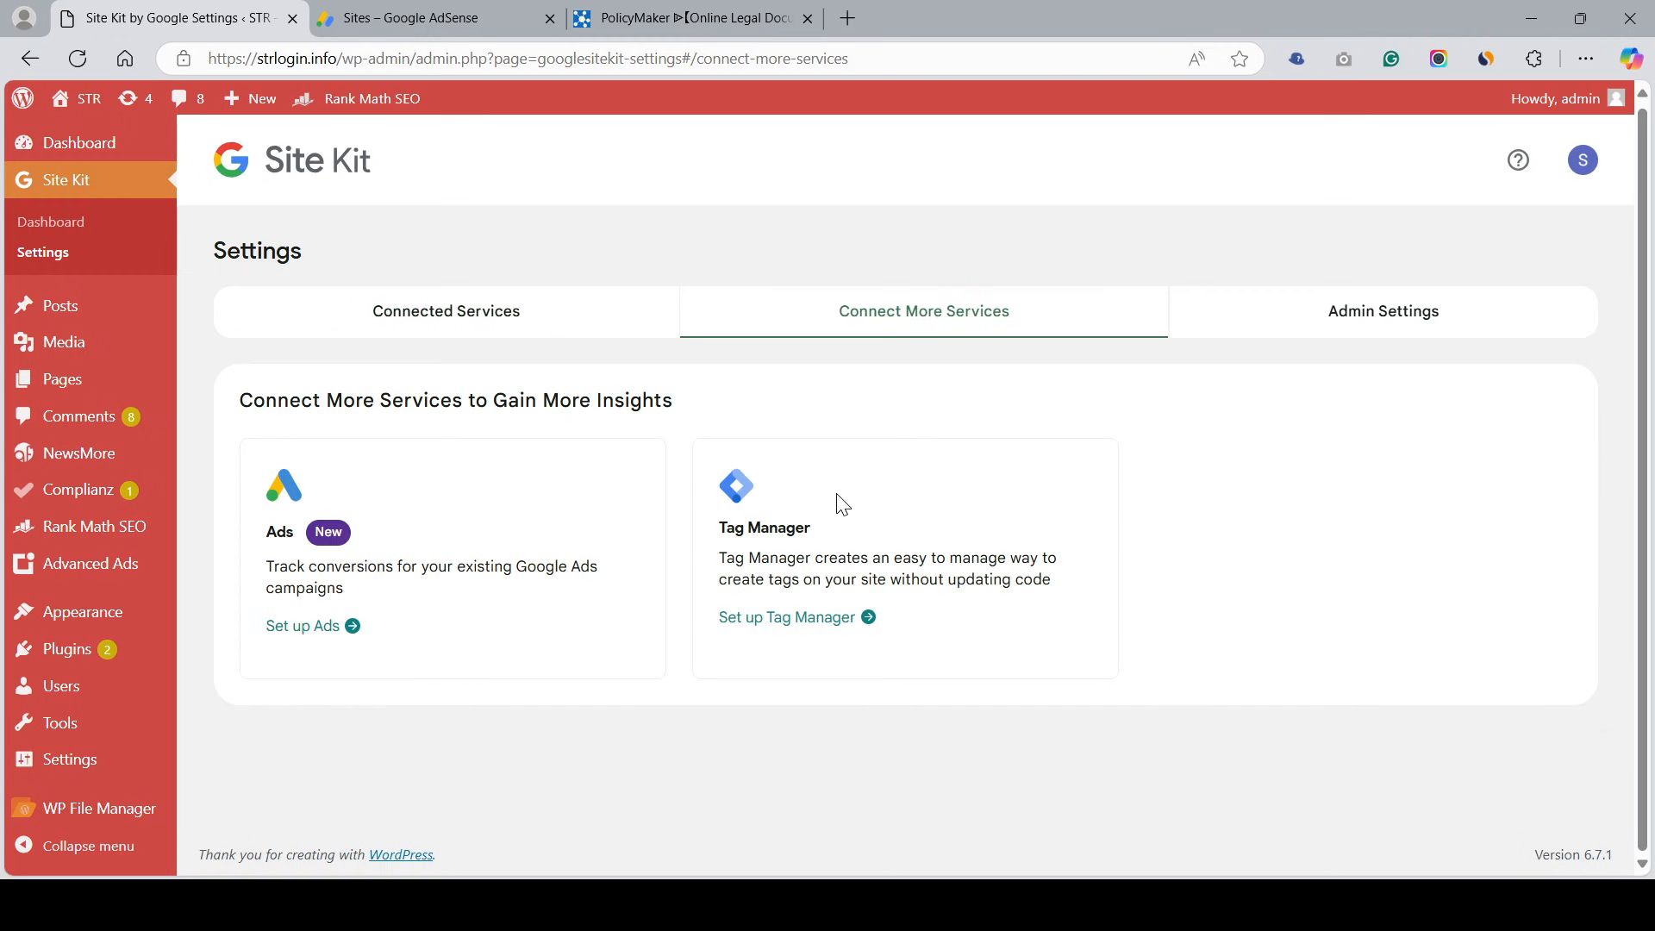
{"action": "left_click", "coordinate": [487, 325]}
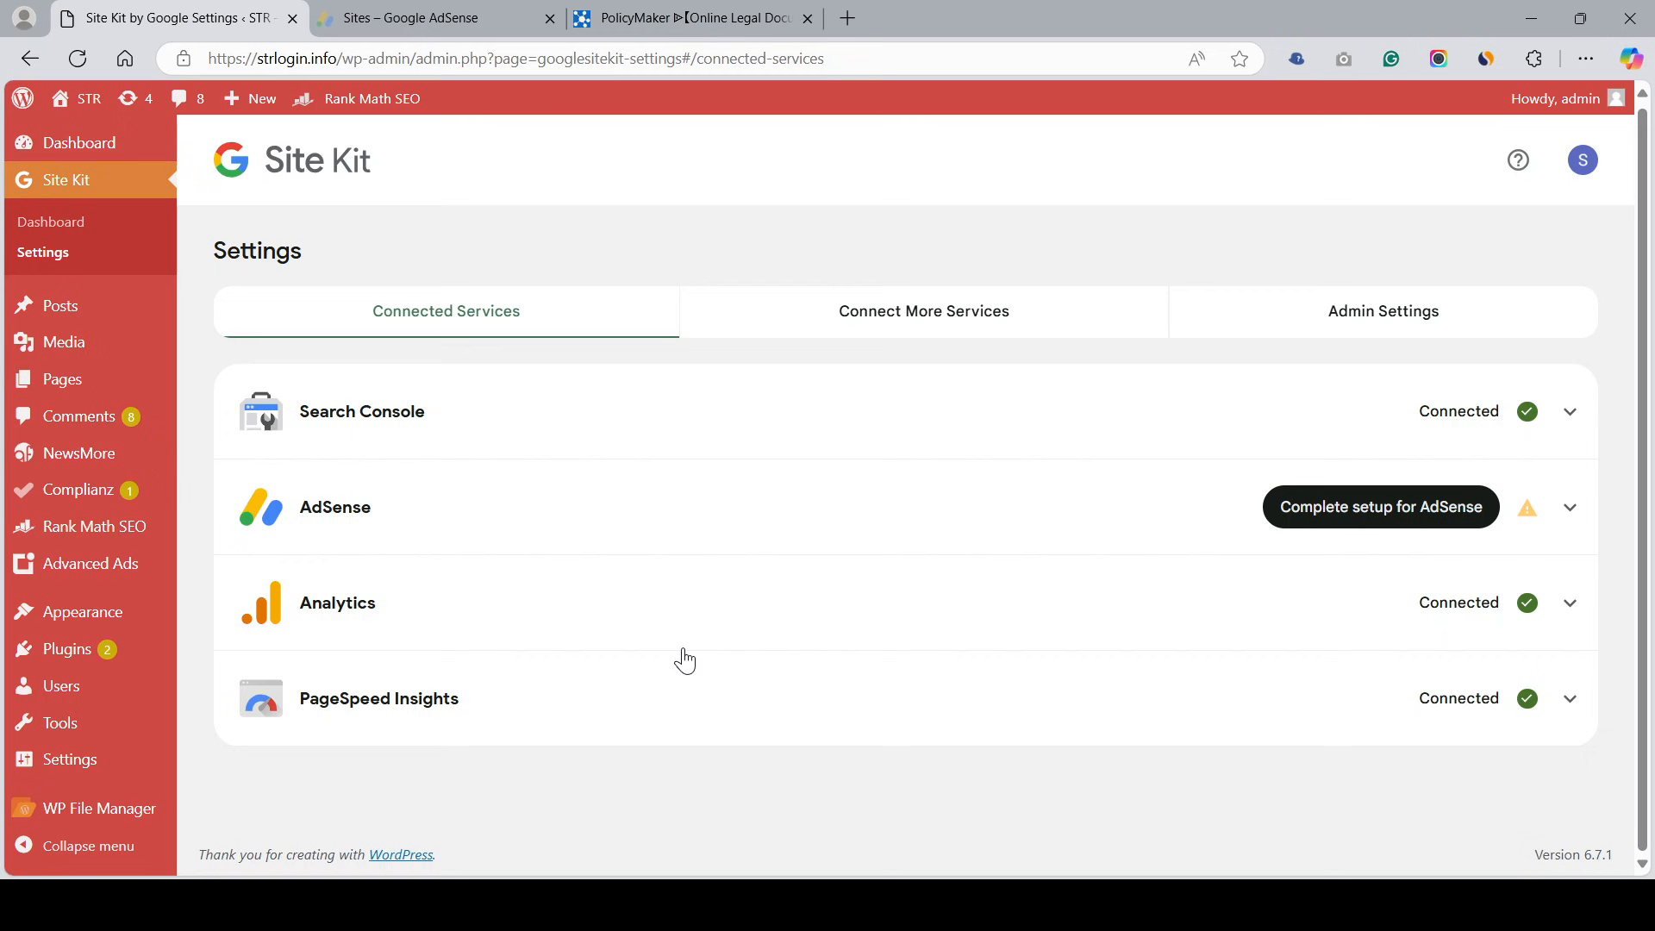
{"action": "left_click", "coordinate": [939, 338]}
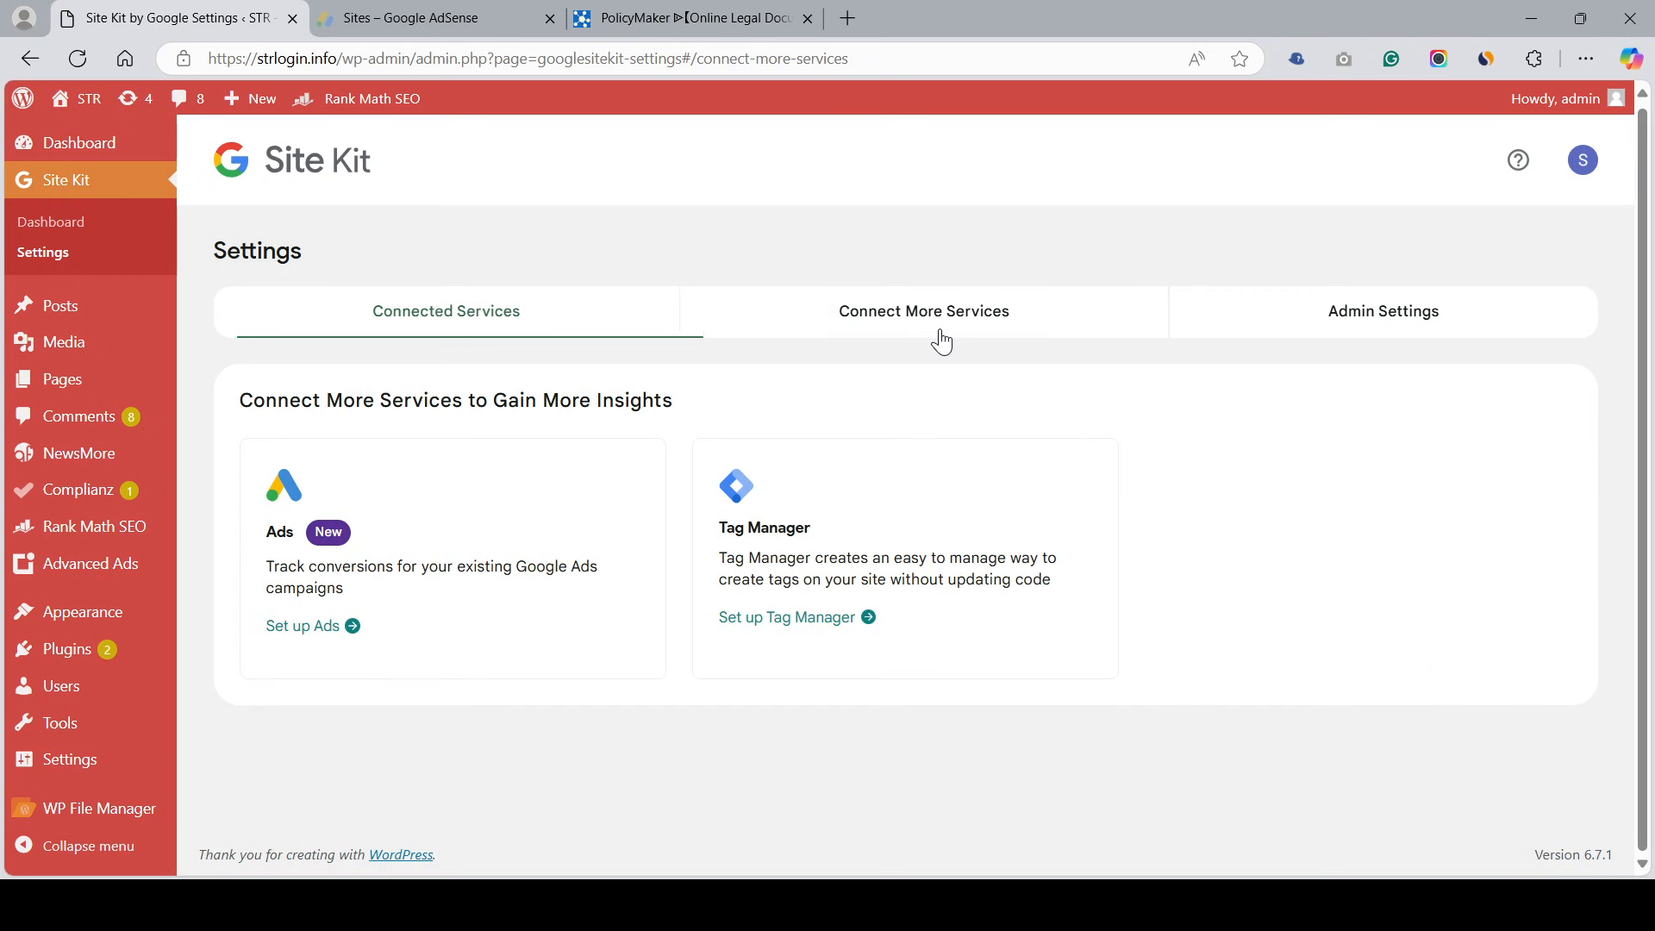
Return to Site Kit's connected services and expand the AdSense entry's setup details.
{"action": "left_click", "coordinate": [476, 313]}
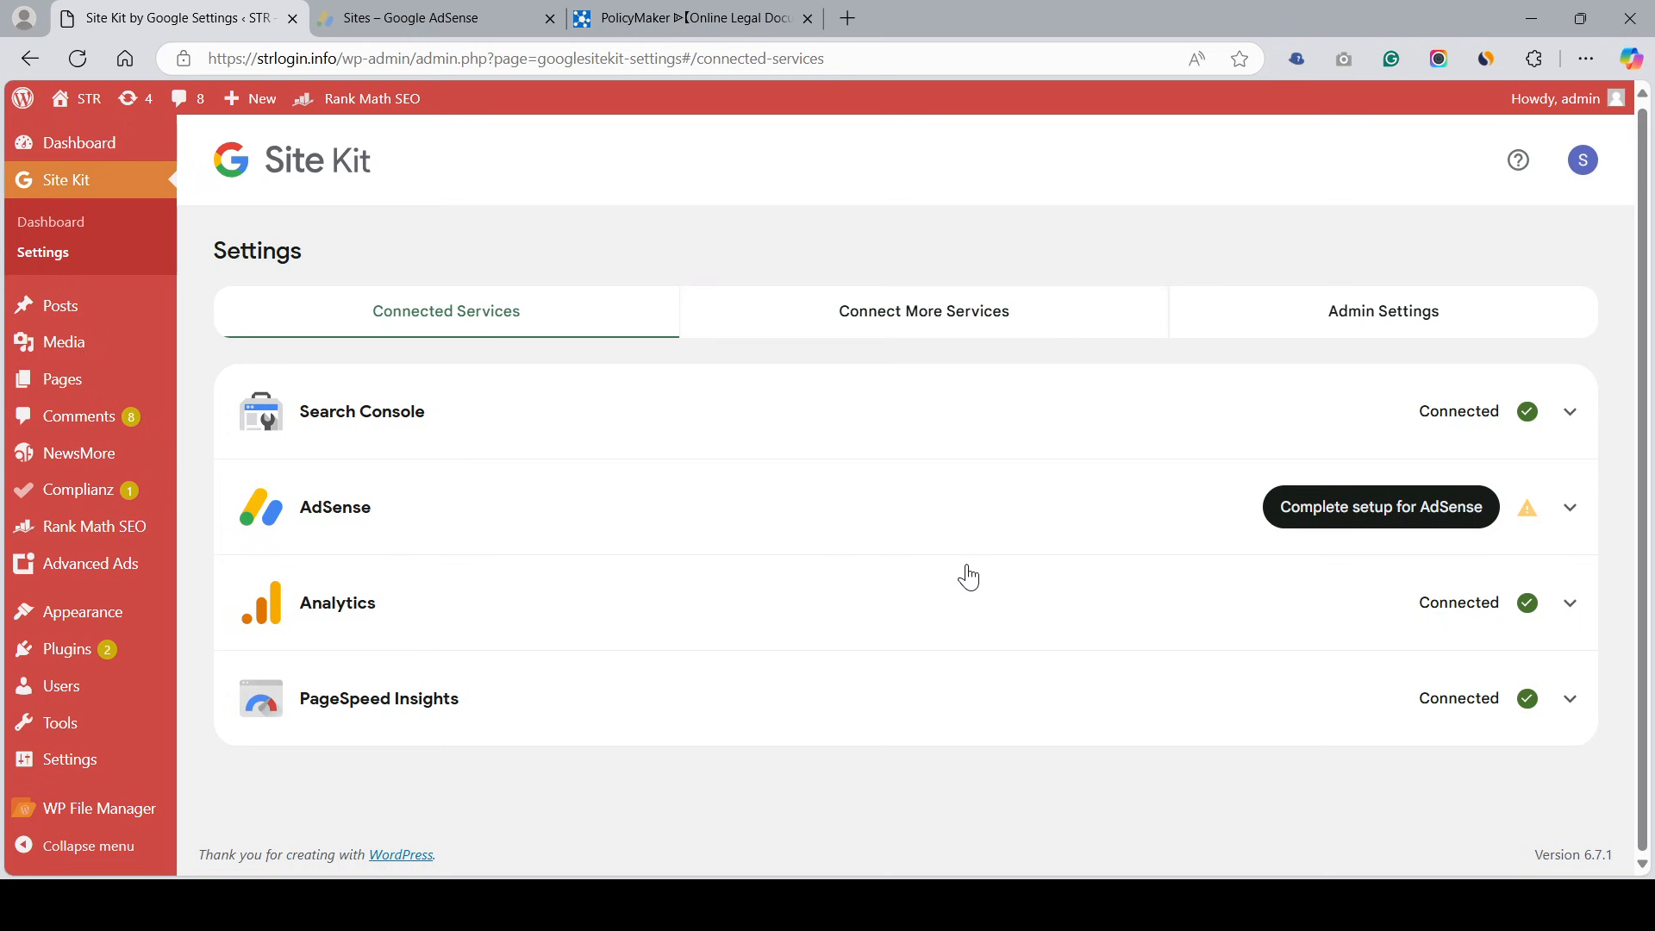
{"action": "left_click", "coordinate": [919, 515]}
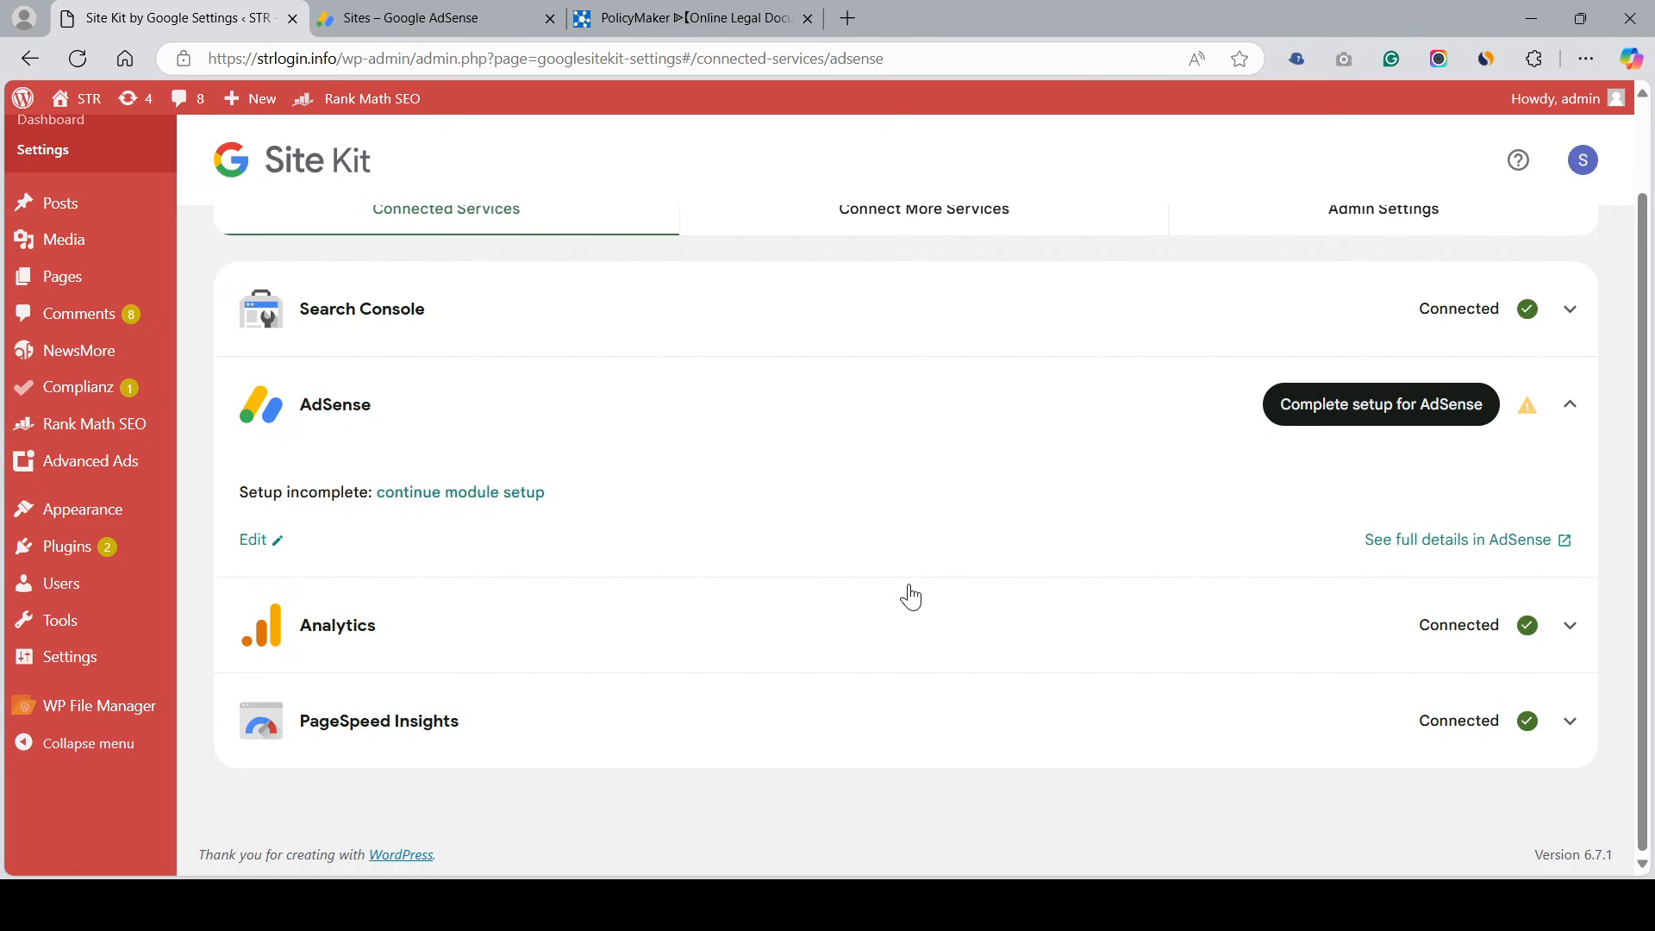
Switch to Google AdSense and view the ad settings preview for vermabrothers.in, closing it without changes.
{"action": "left_click", "coordinate": [409, 17]}
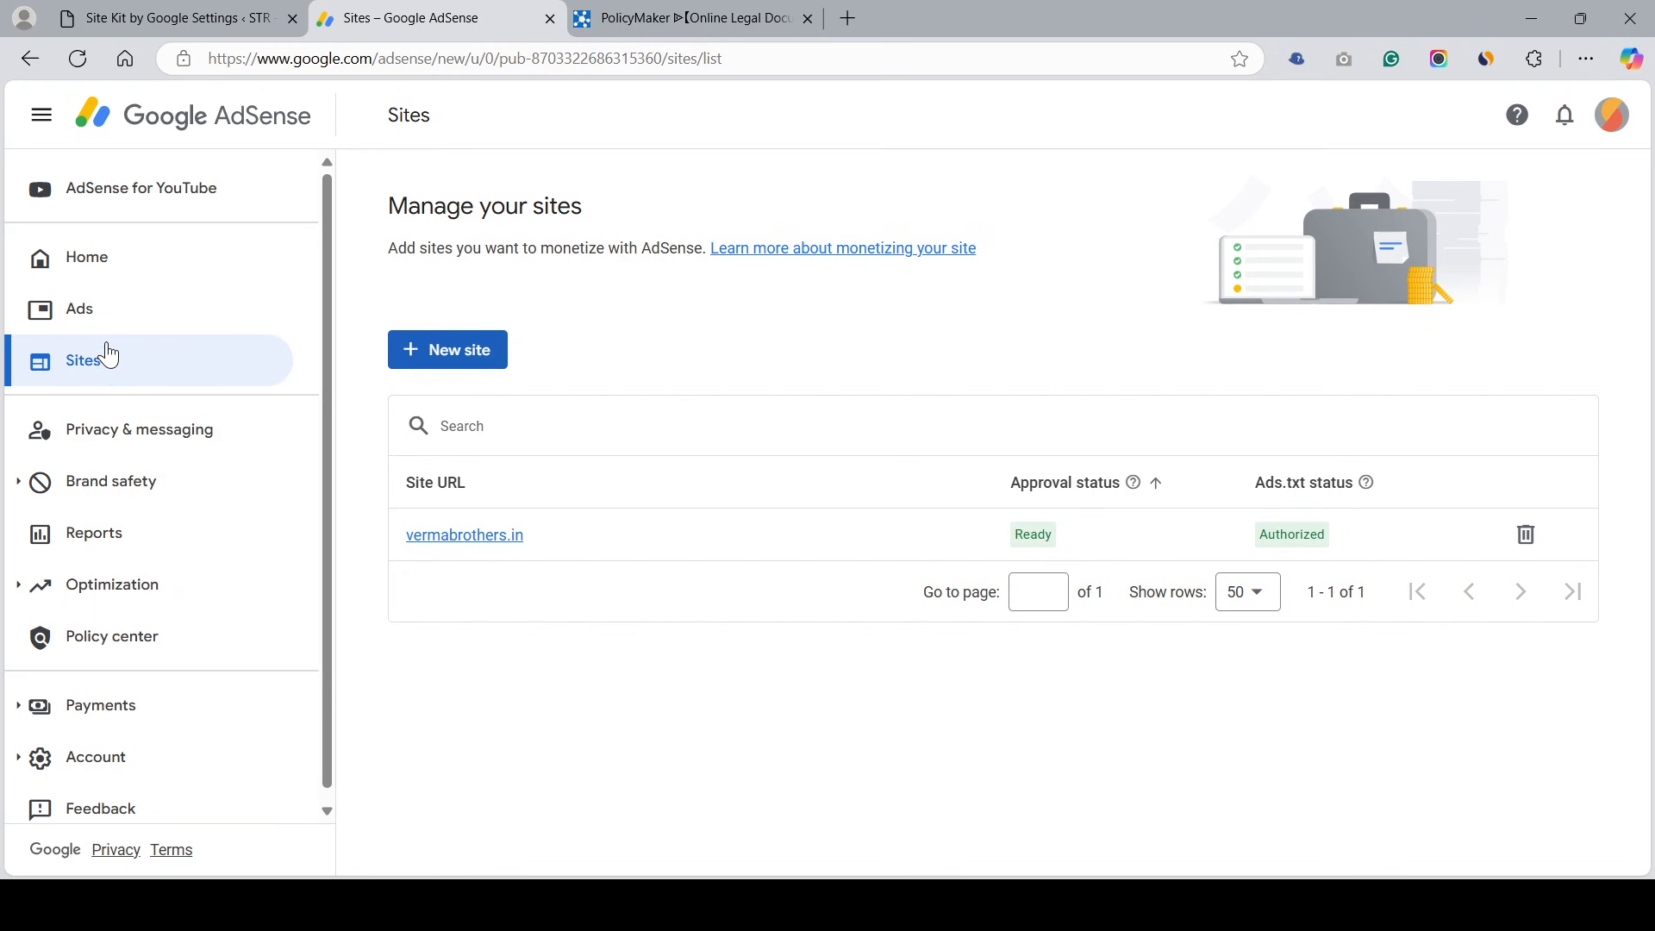
{"action": "left_click", "coordinate": [80, 310]}
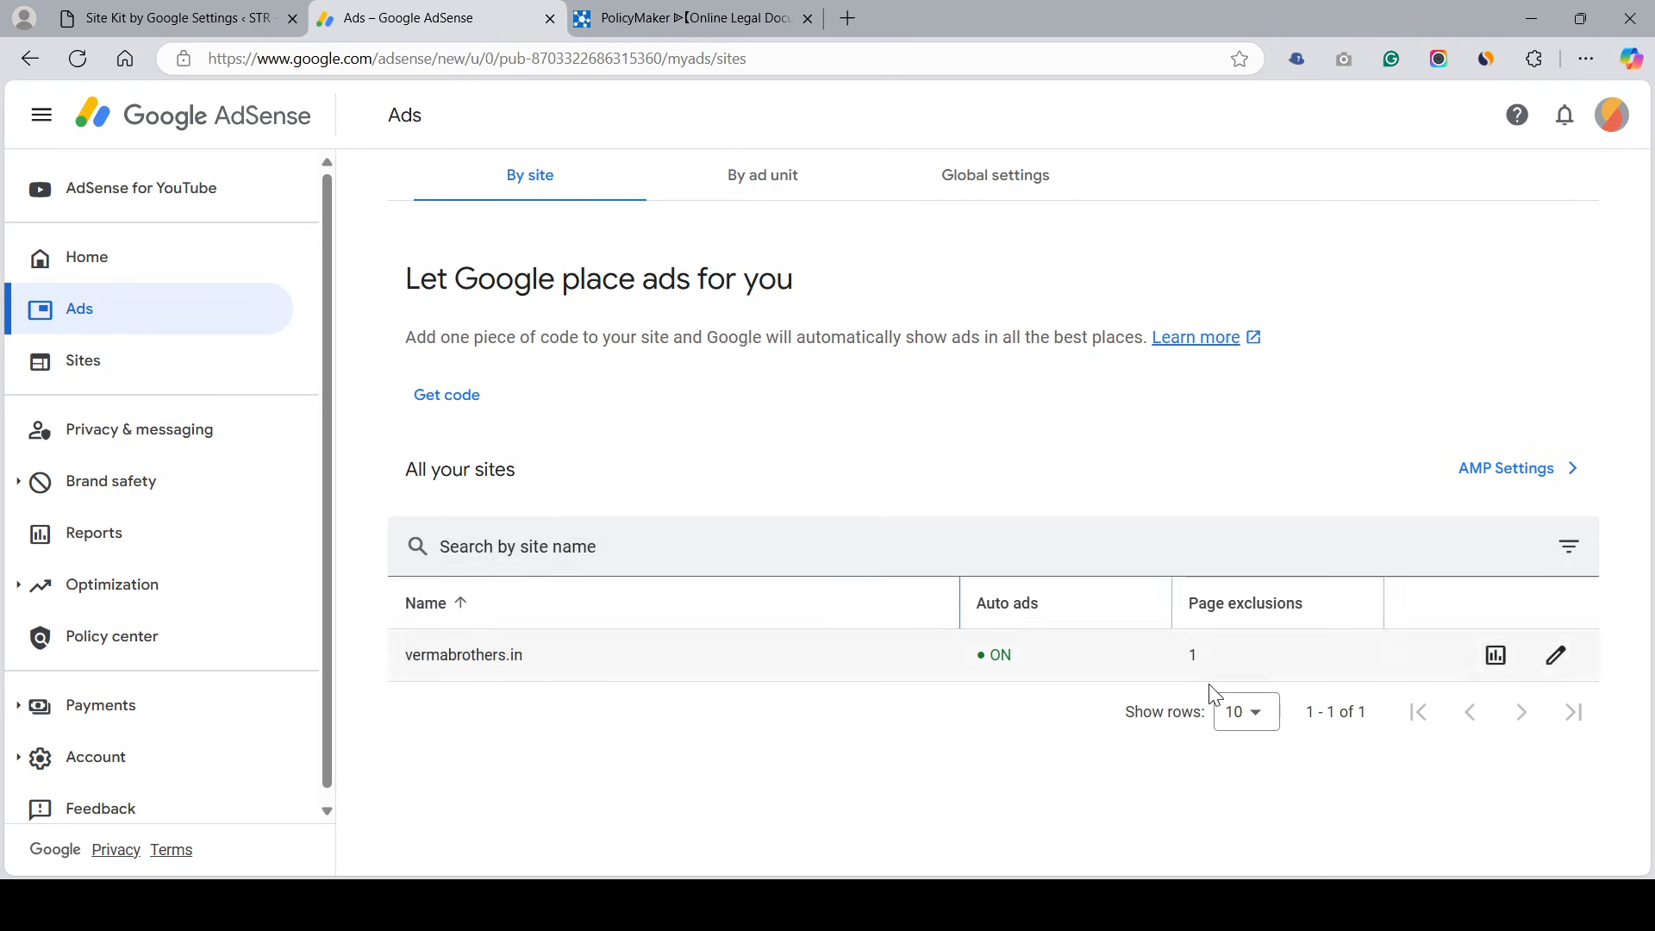
{"action": "left_click", "coordinate": [1558, 656]}
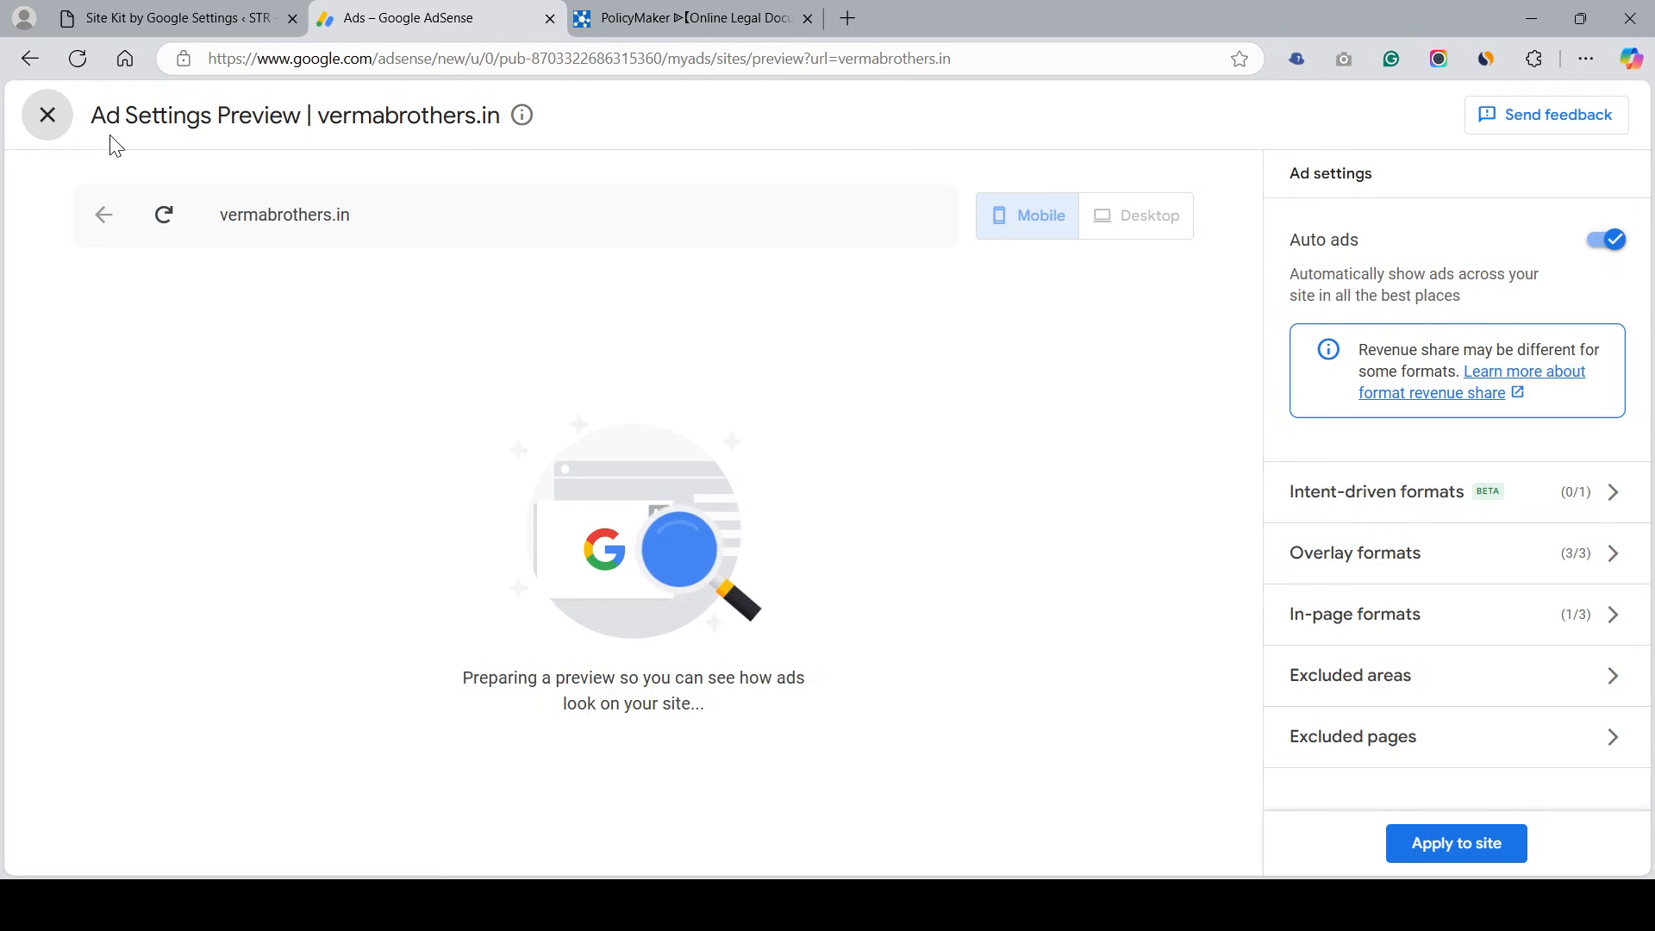
{"action": "left_click", "coordinate": [48, 116]}
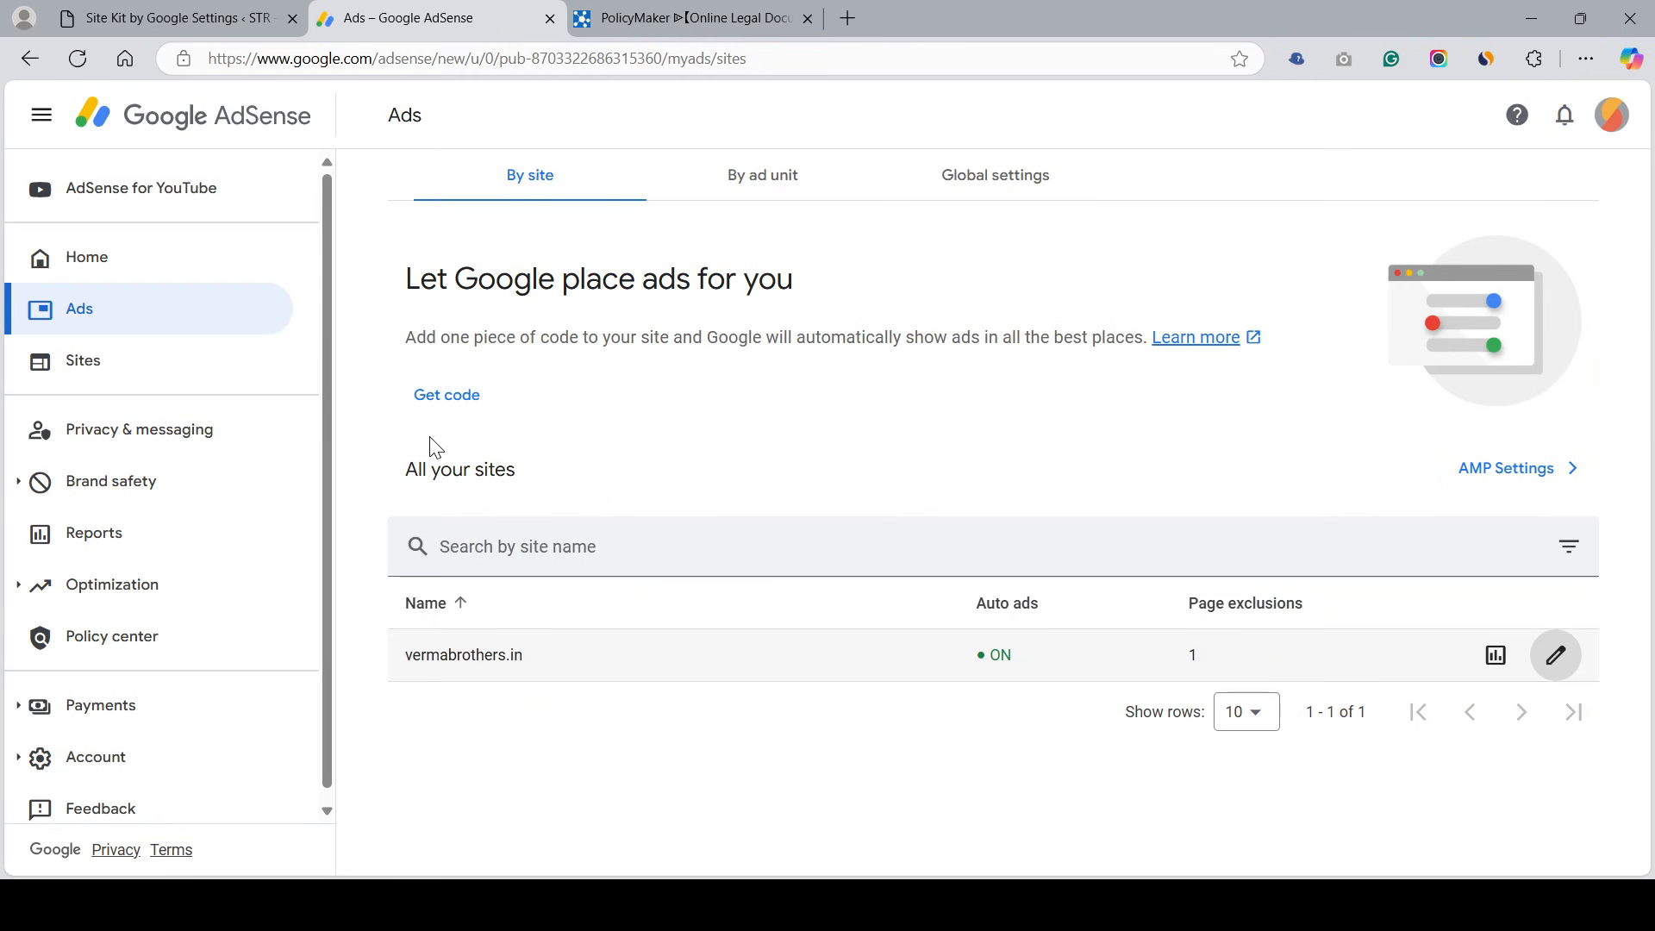
Open the AdSense list of managed sites and check the ads.txt status information.
{"action": "left_click", "coordinate": [96, 364]}
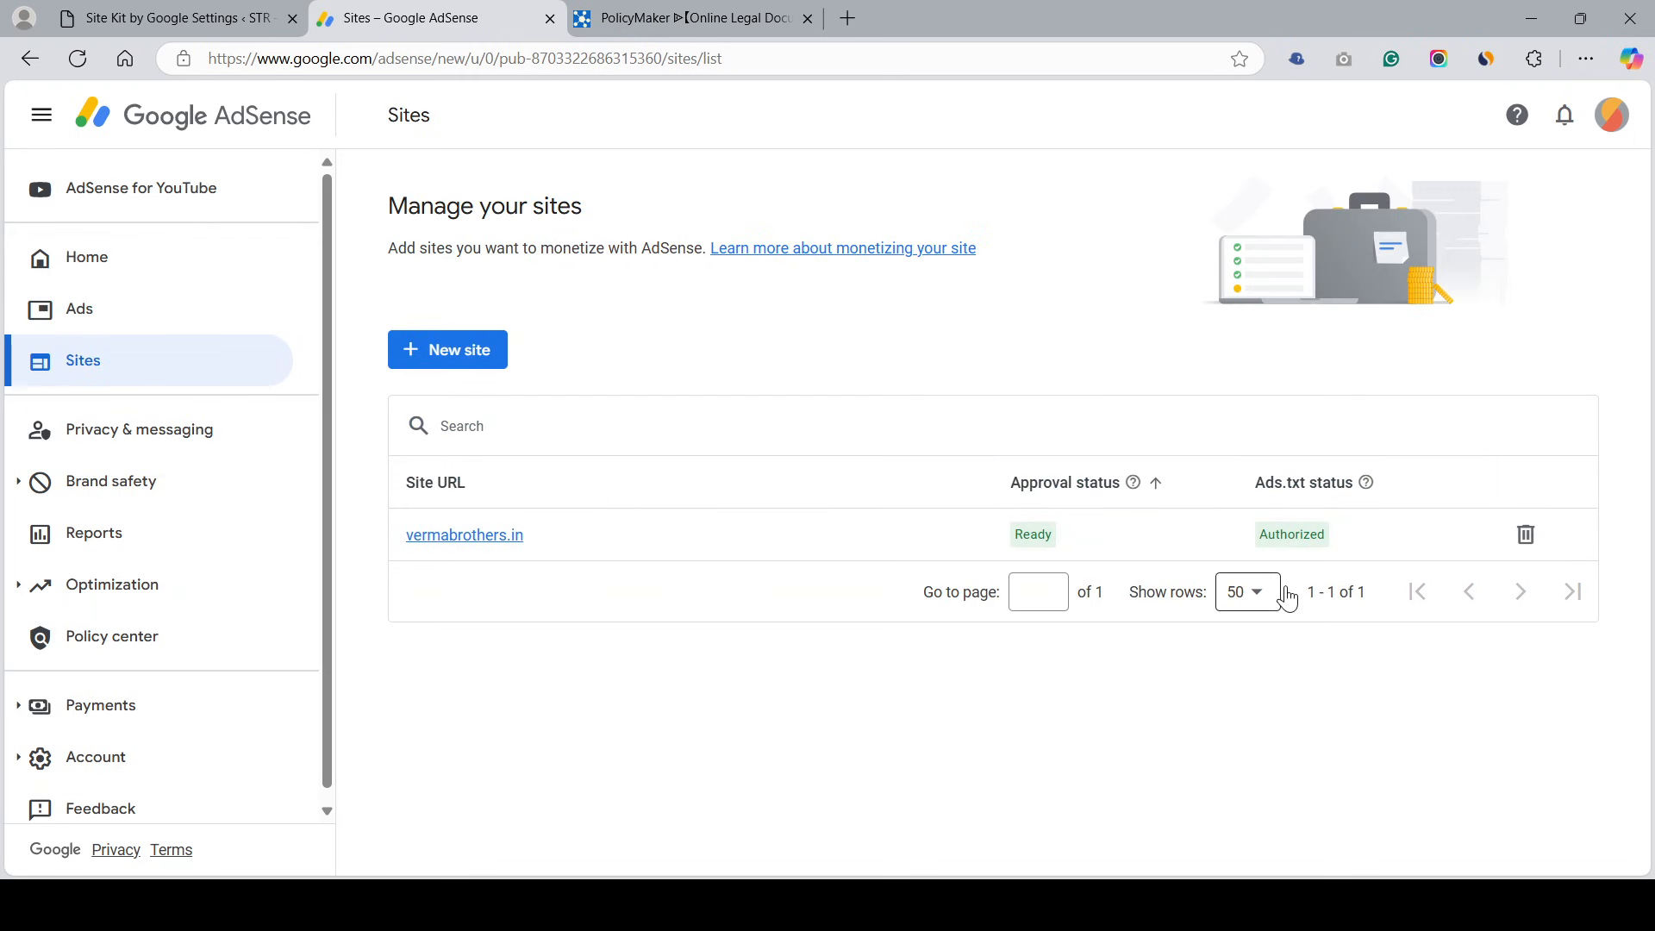
{"action": "left_click", "coordinate": [1365, 483]}
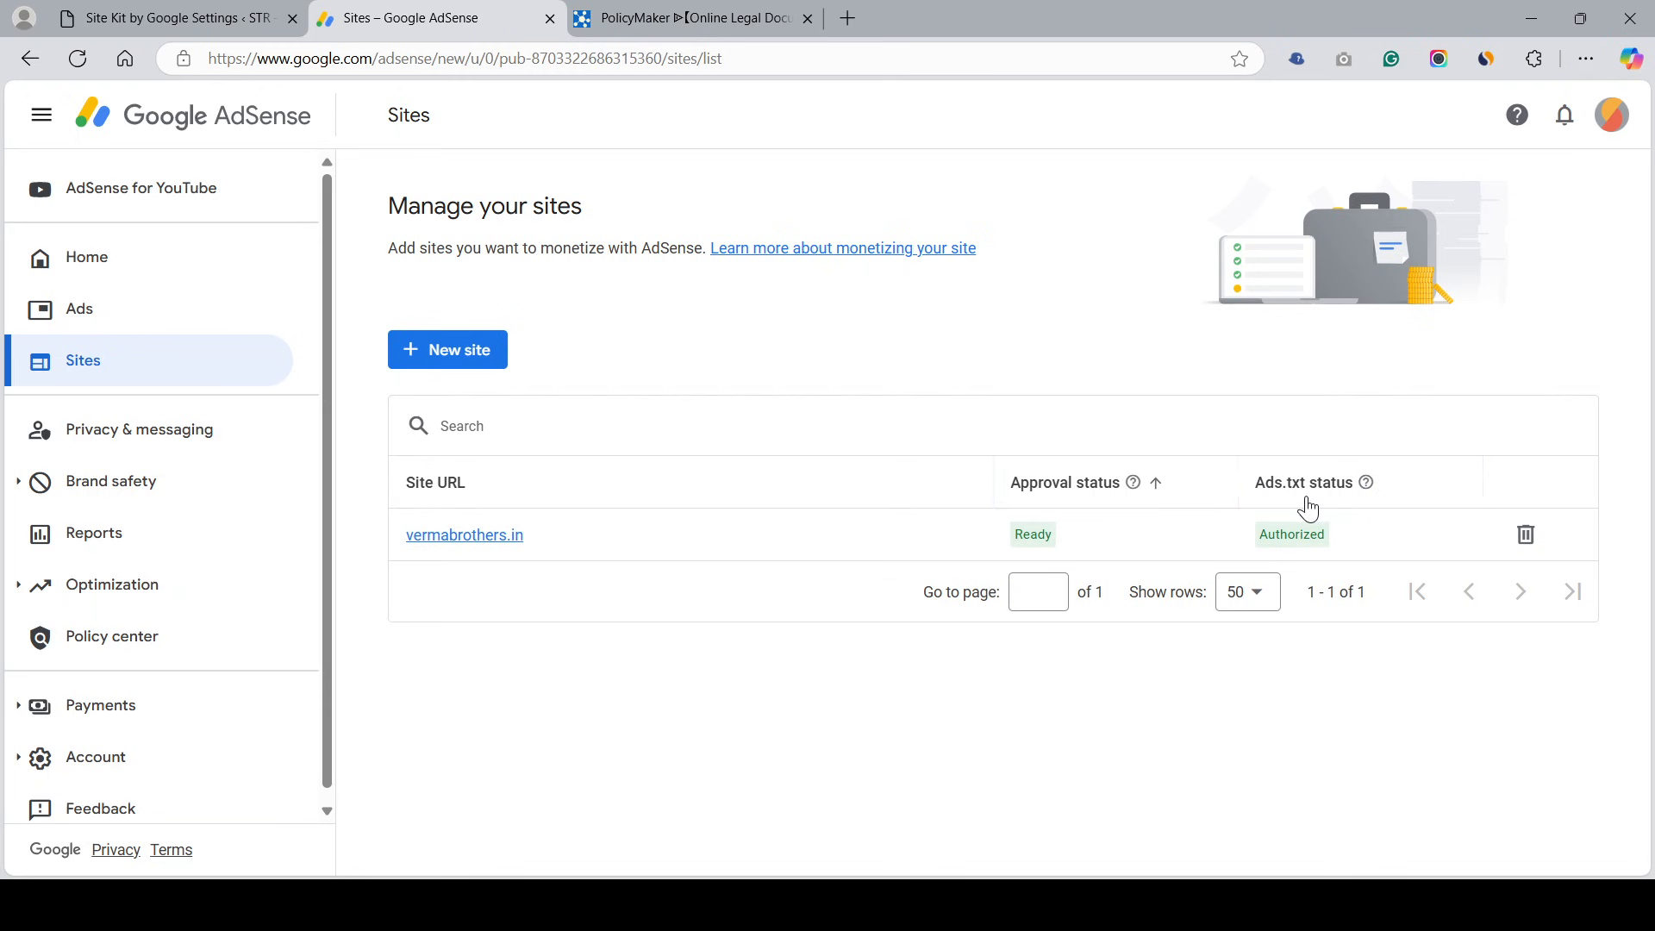